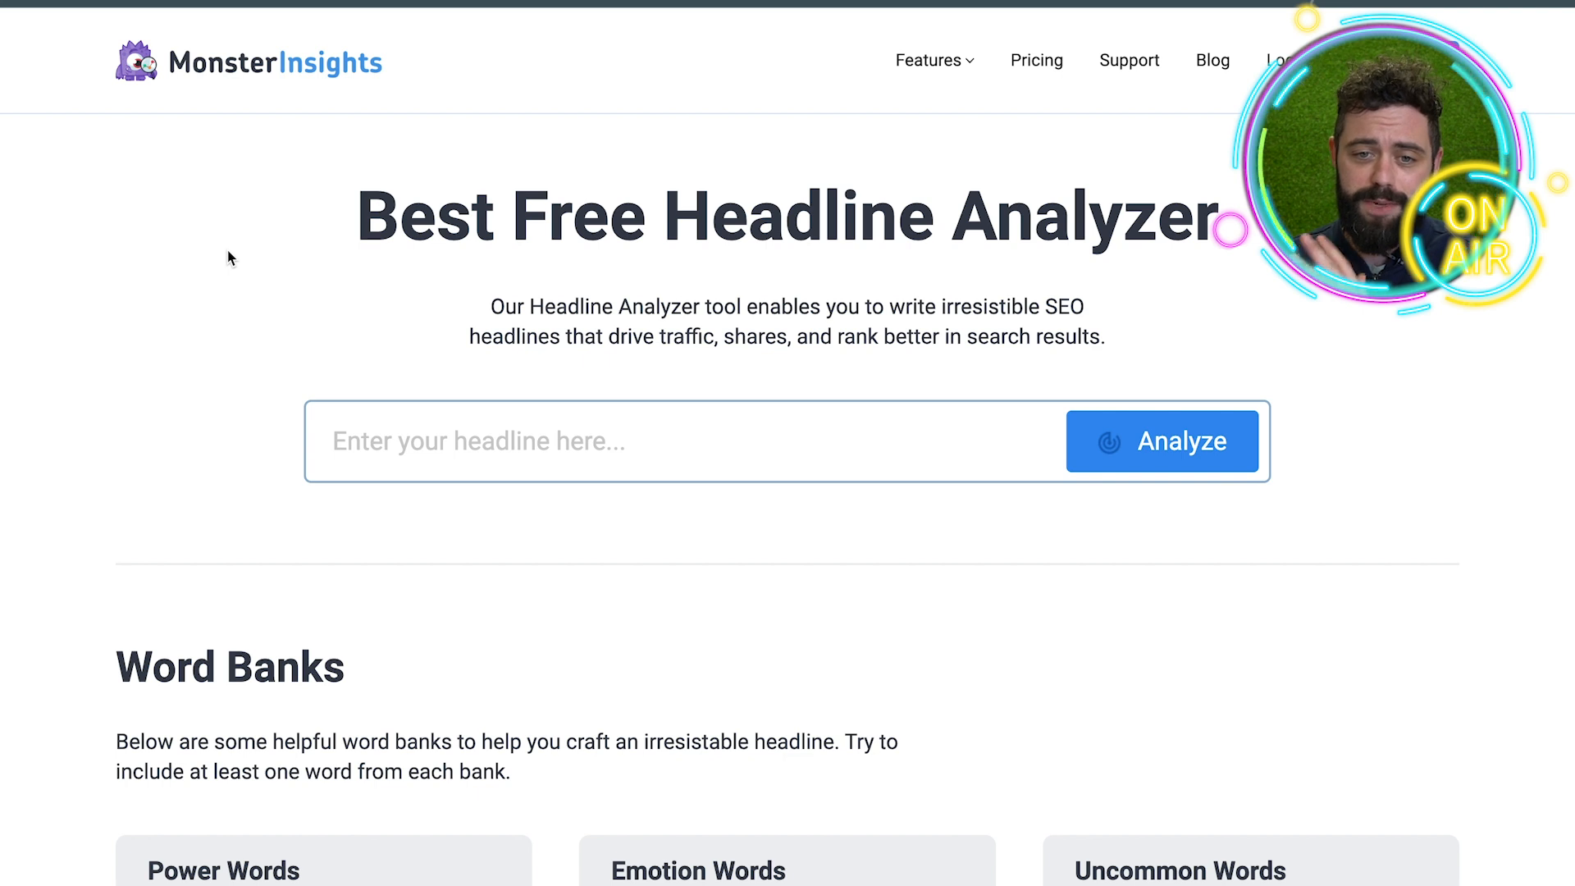
# Step: Open the Viral Headline Wizard custom GPT in ChatGPT
pyautogui.scroll(-1, 230, 258)
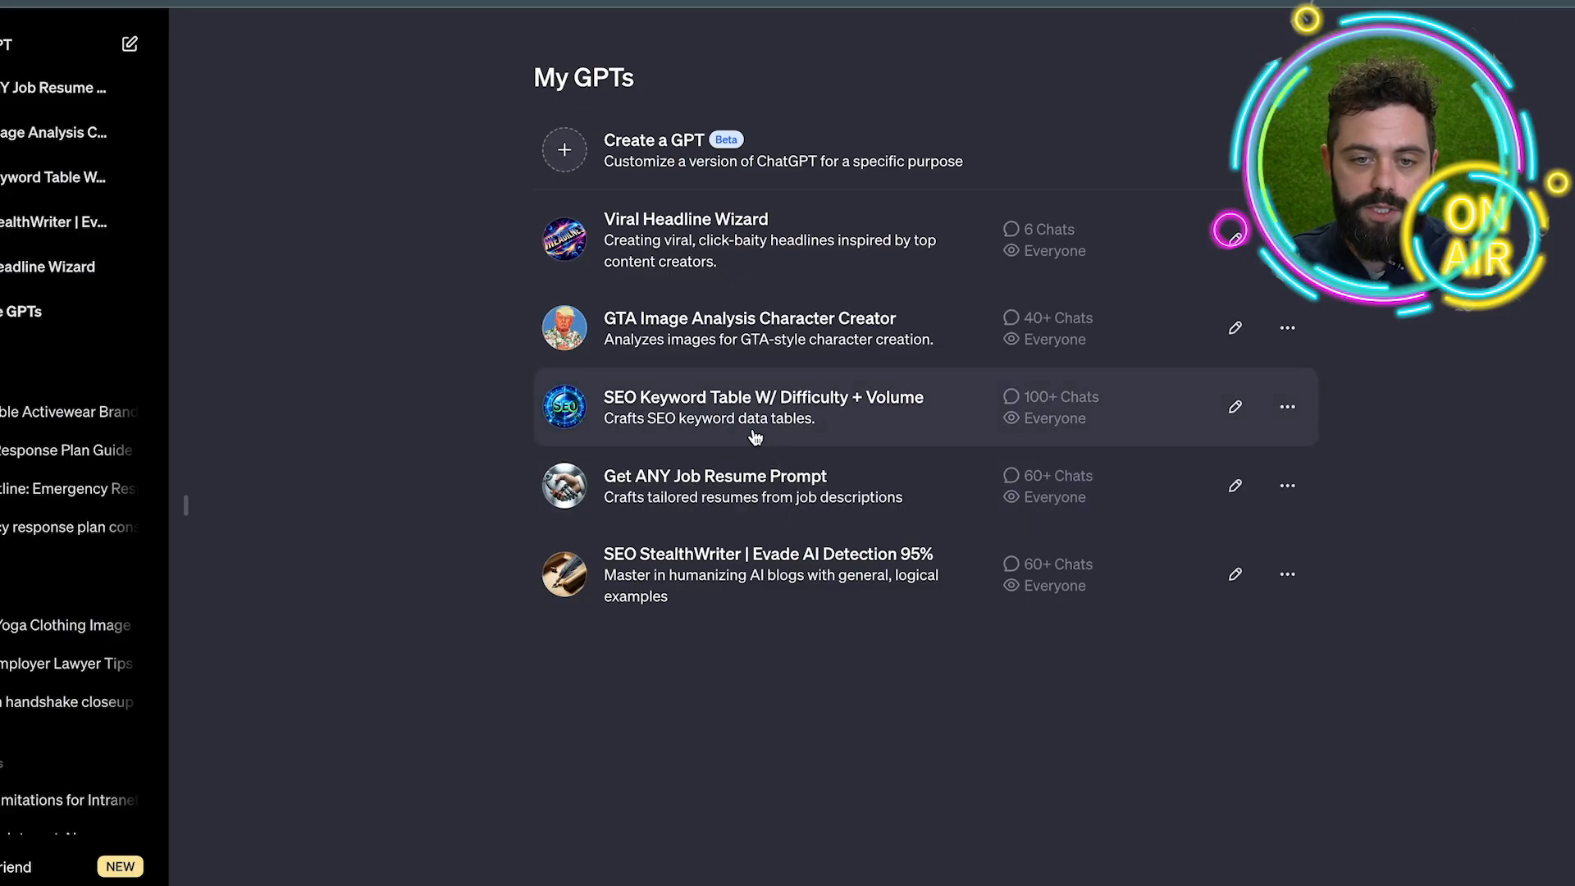
pyautogui.click(620, 231)
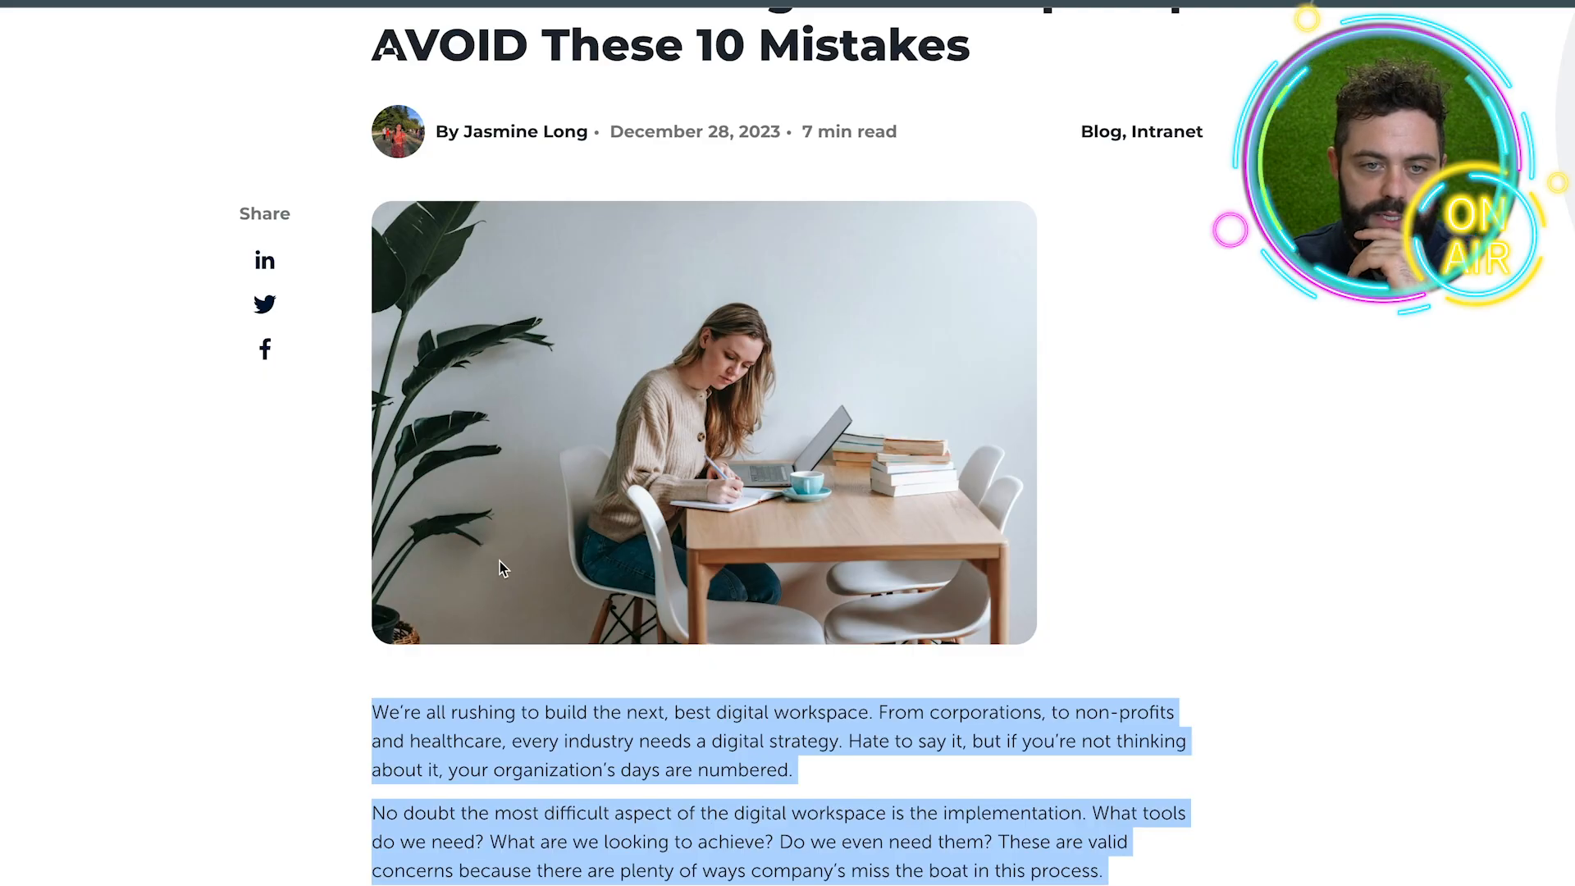
# Step: Send Viral Headline Wizard the prompt "create 10 awesome titles for the following SEO blog article:" followed by the copied digital workspace article text
pyautogui.scroll(-3, 500, 562)
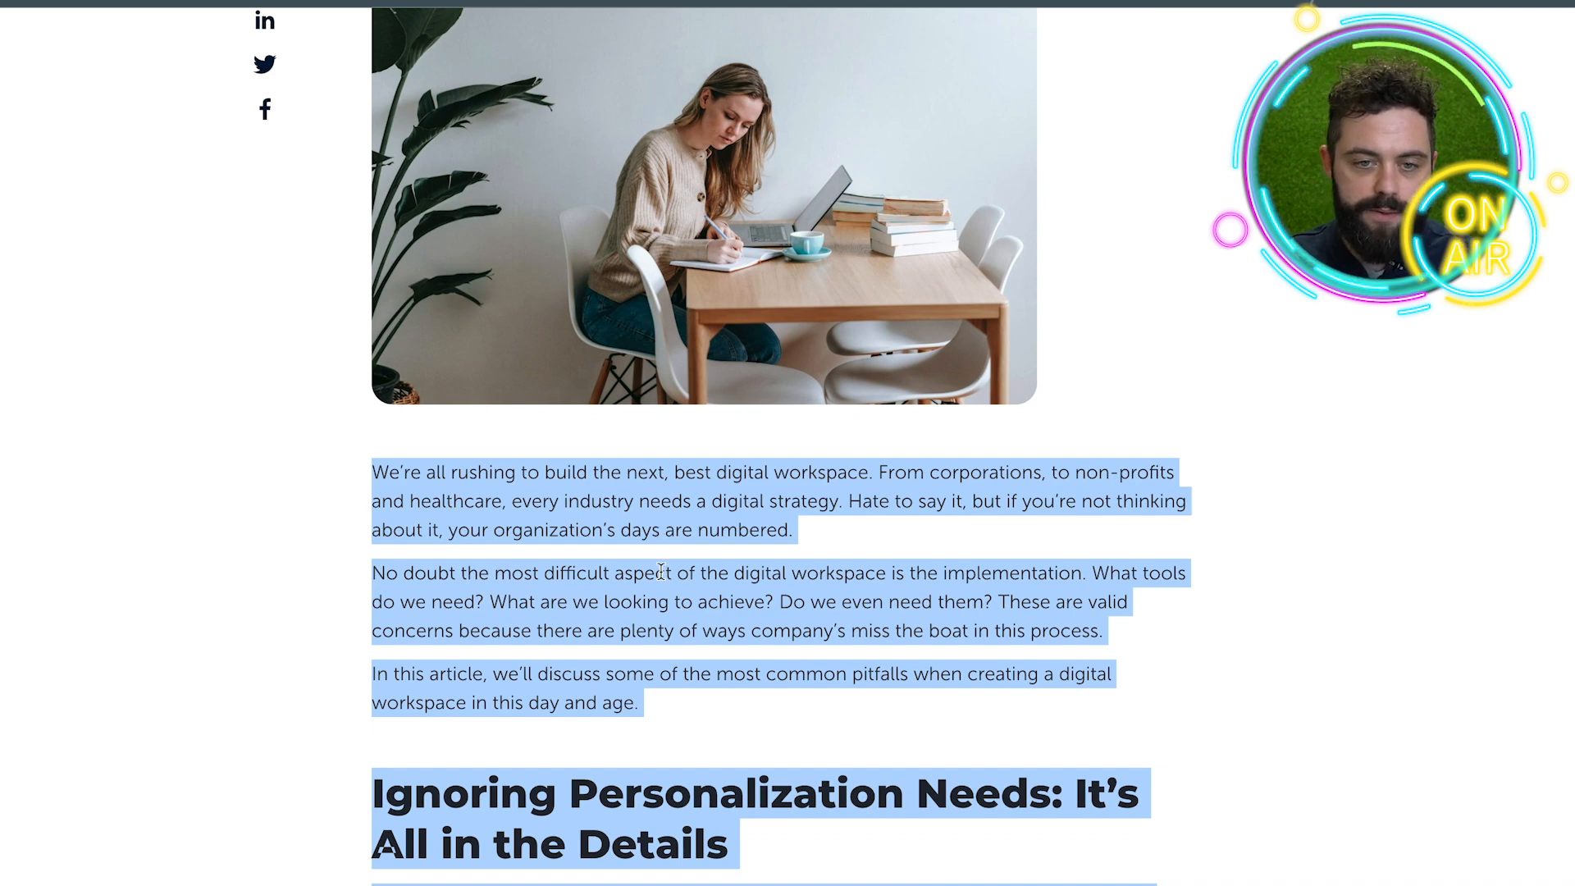
pyautogui.scroll(-1, 661, 572)
pyautogui.scroll(1, 662, 572)
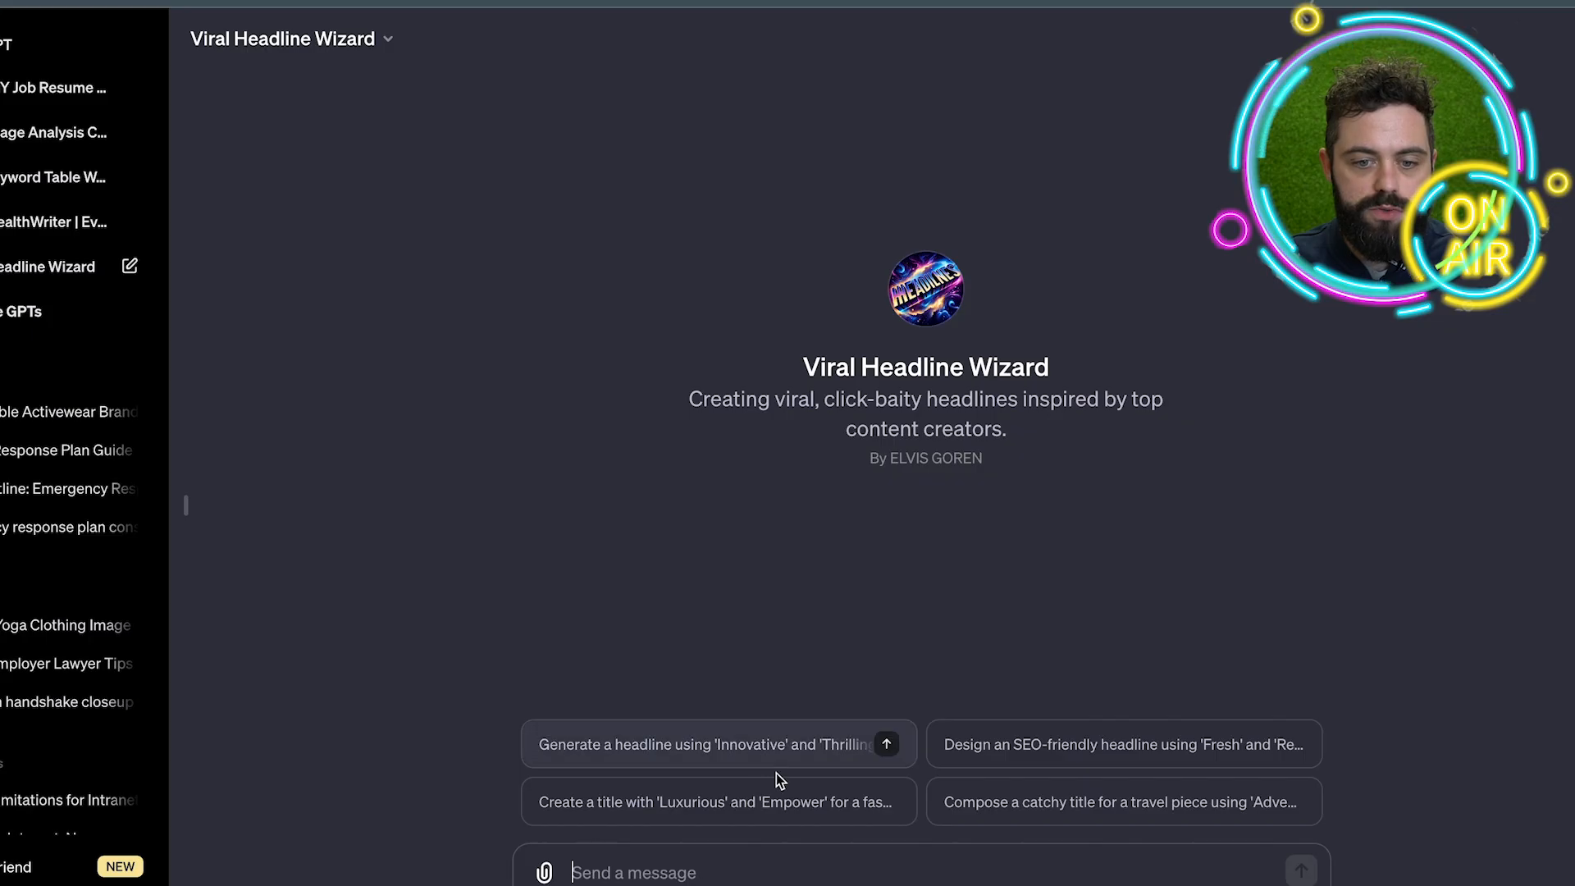
pyautogui.write('create 10')
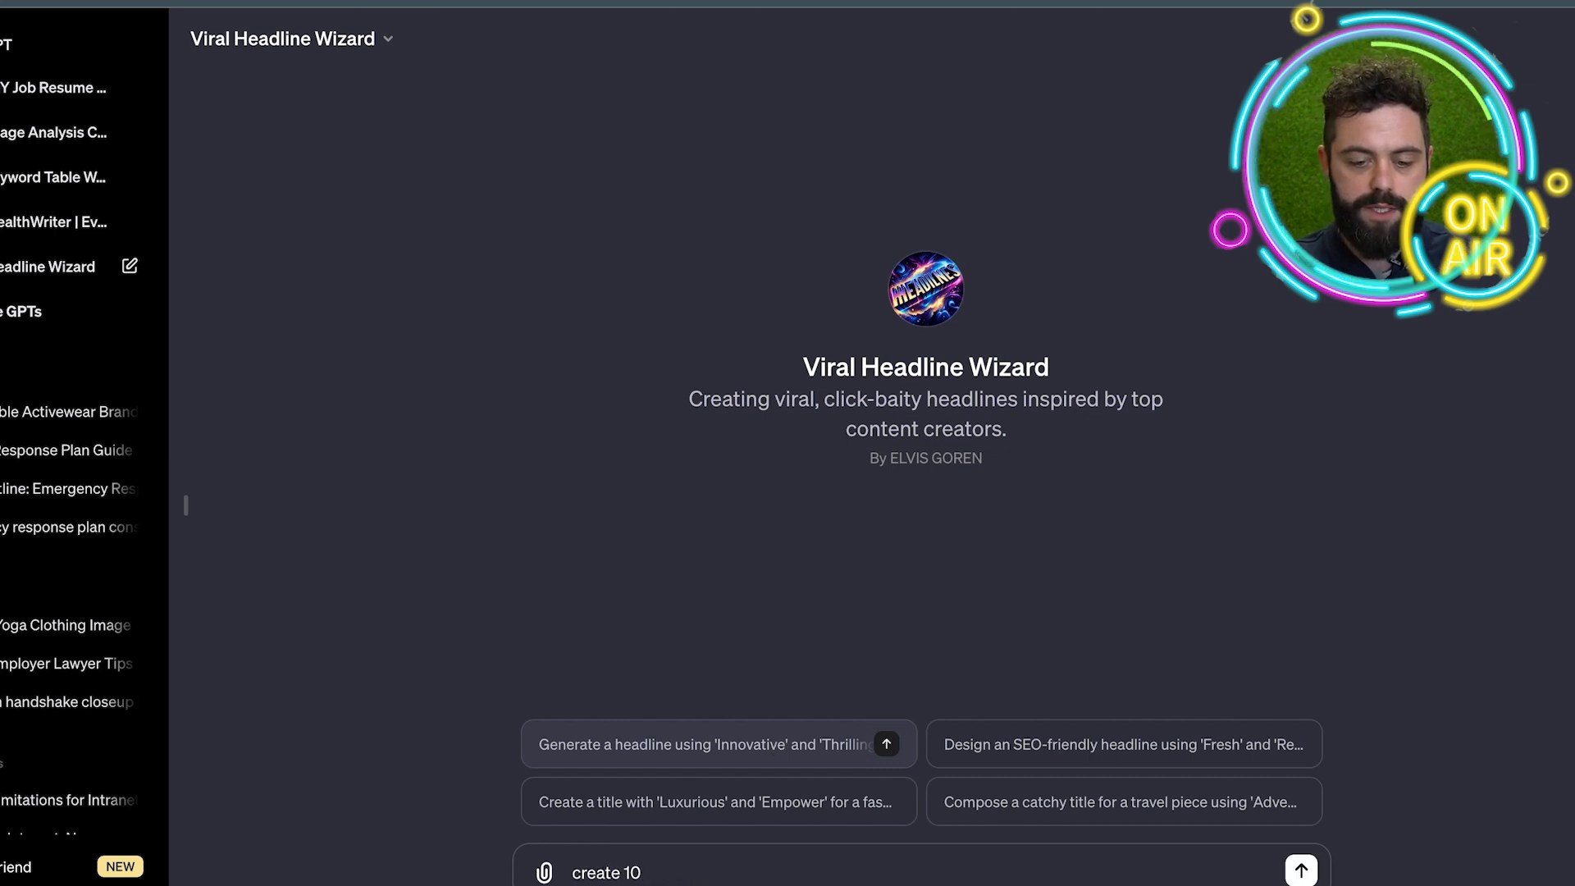
pyautogui.write(' awesome titles for')
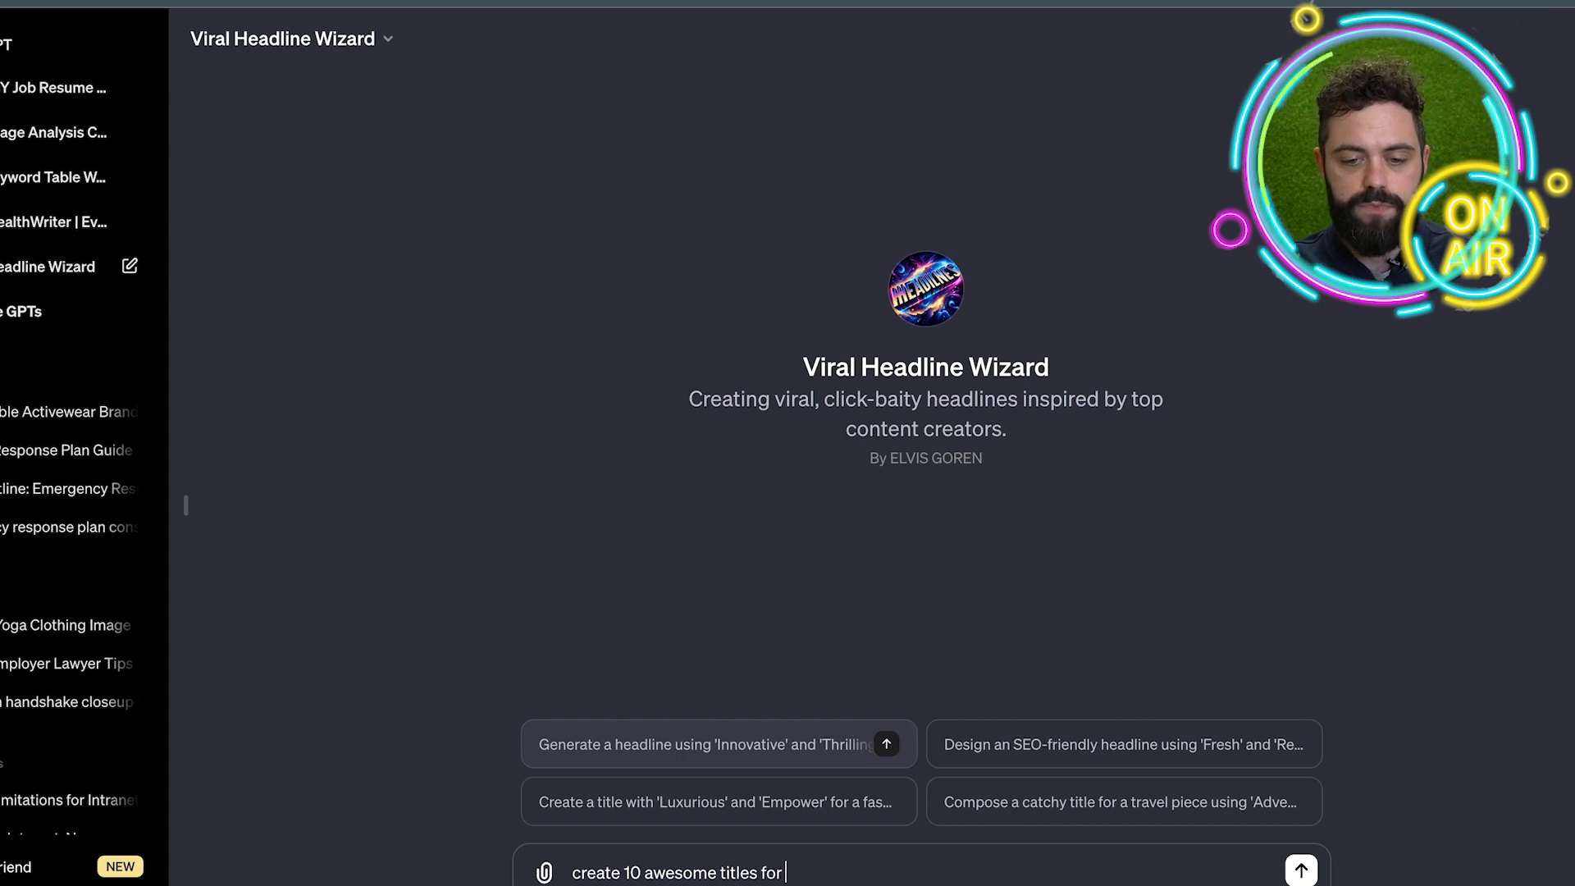
pyautogui.write(' the following SEO blog article:')
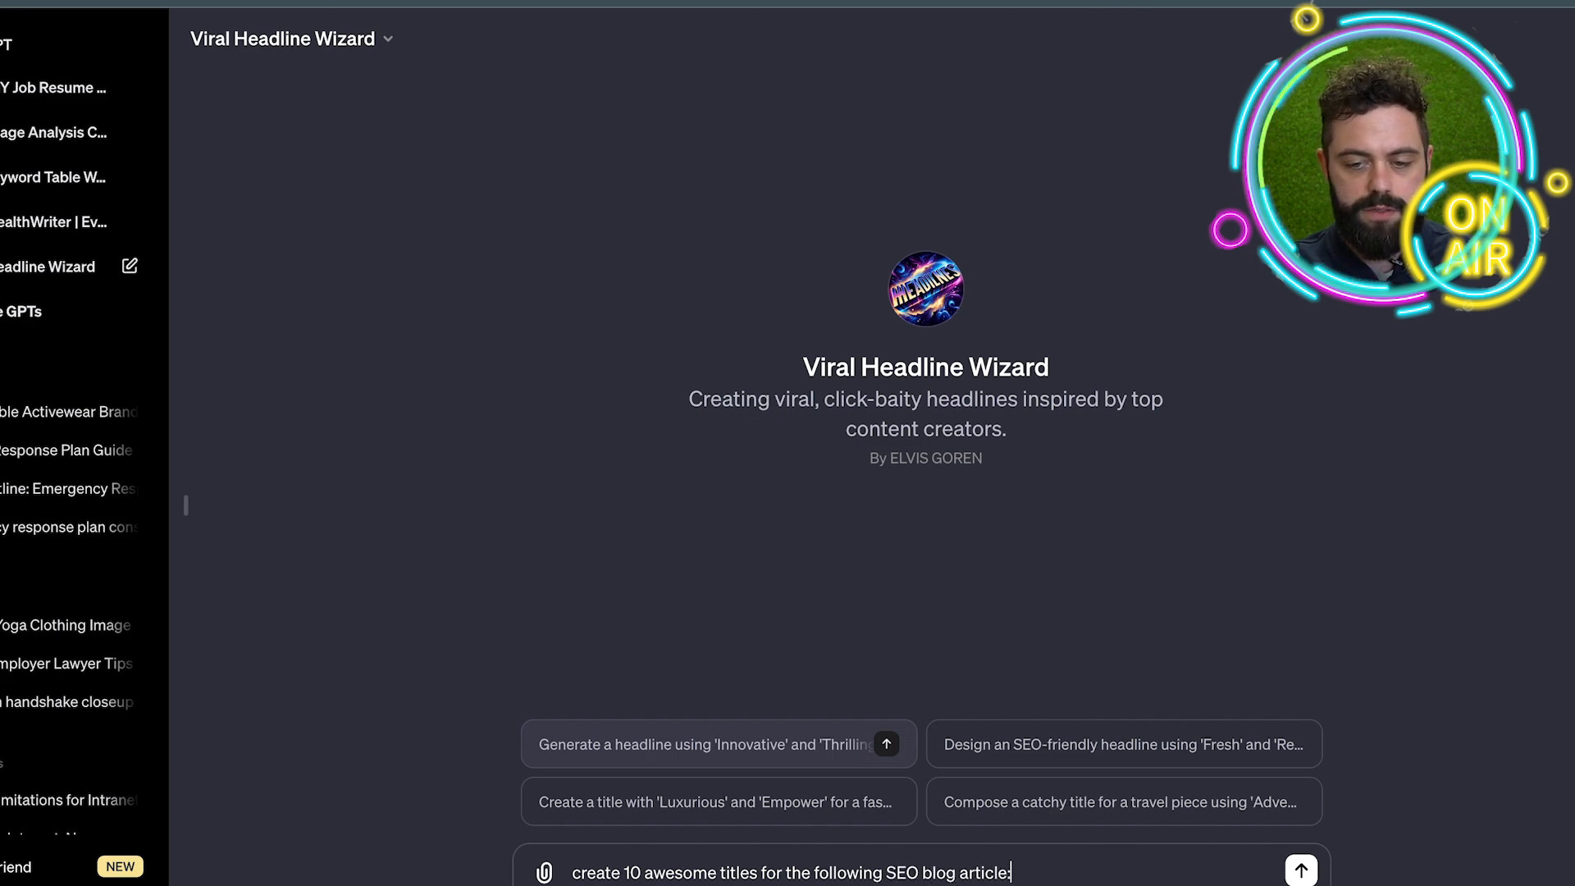
pyautogui.hotkey('ctrl', 'v')
pyautogui.press('Return')
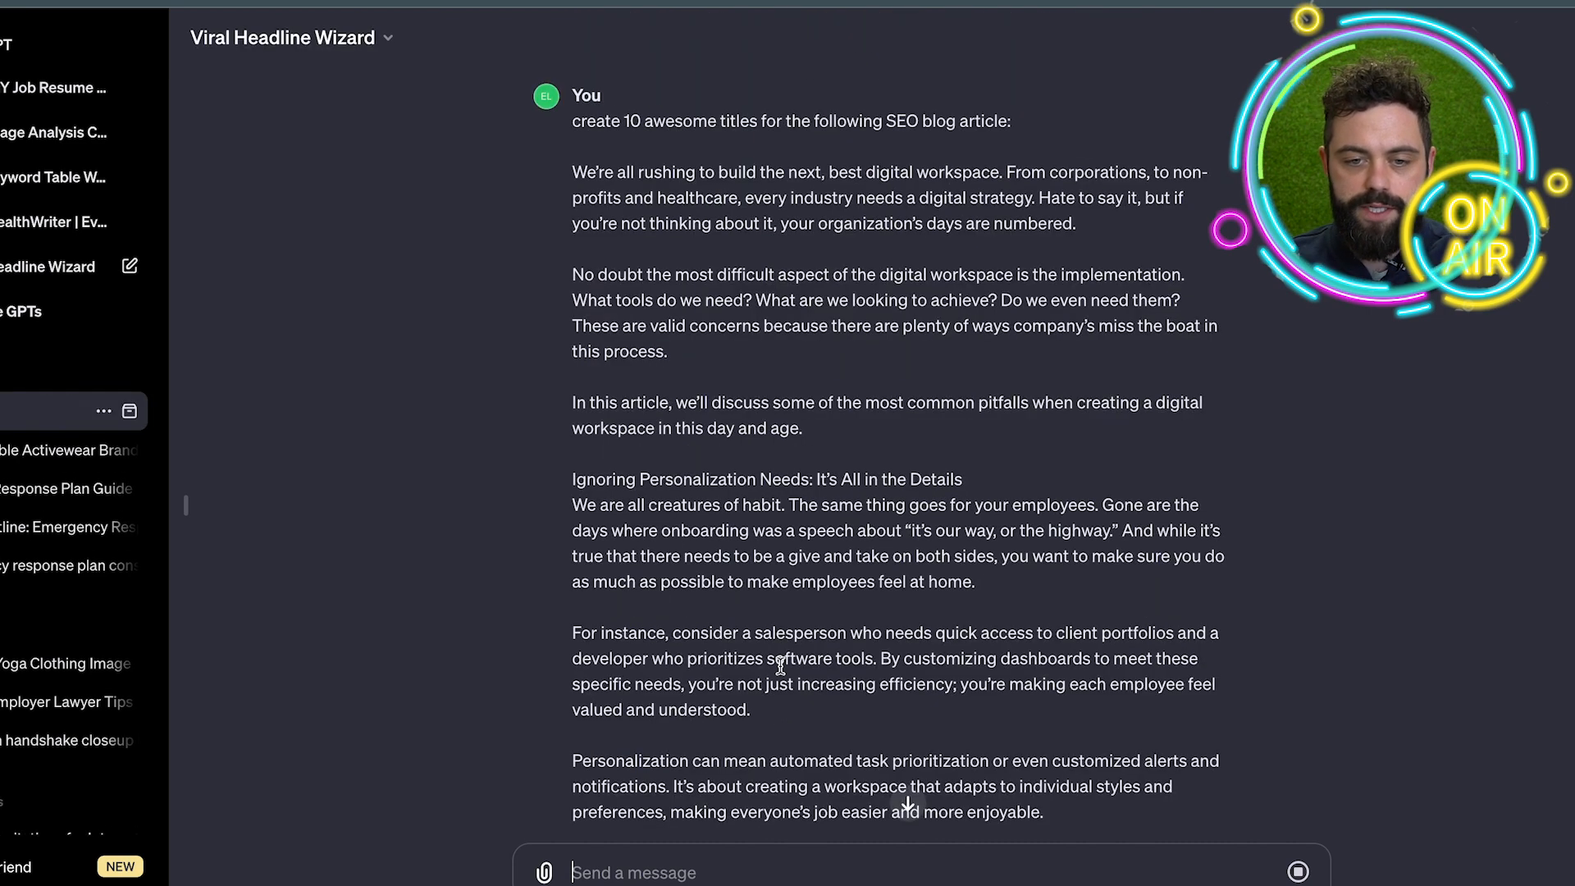
# Step: Copy the generated title "Tech Traps: Don't Let Your Workspace Fail" and analyze it in the MonsterInsights Headline Analyzer
pyautogui.scroll(-15, 668, 548)
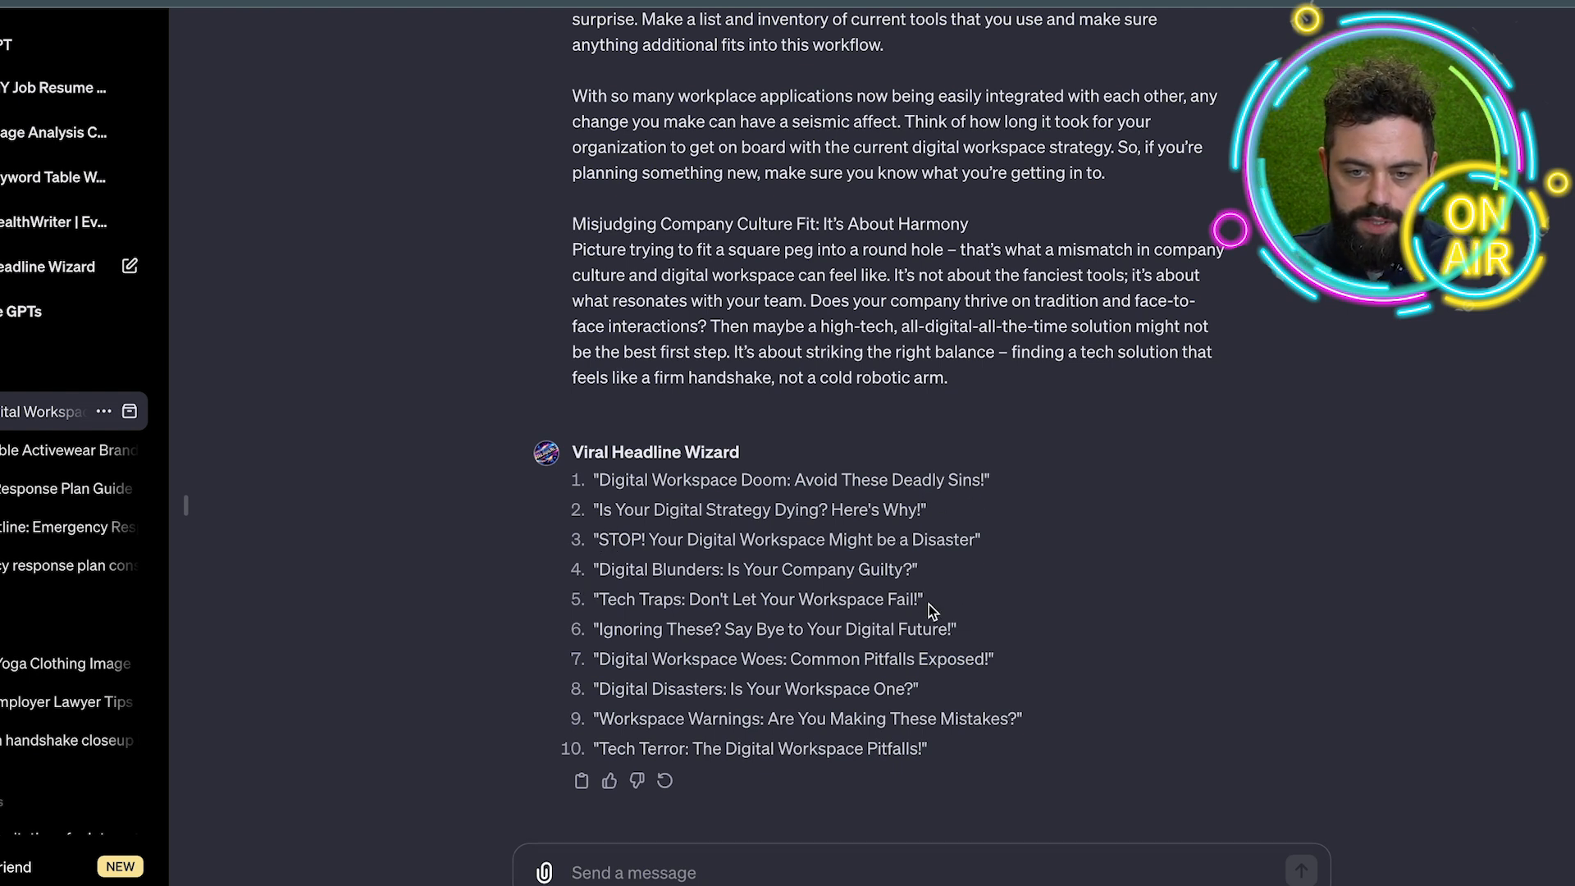
pyautogui.moveTo(916, 604); pyautogui.dragTo(603, 608)
pyautogui.hotkey('ctrl', 'c')
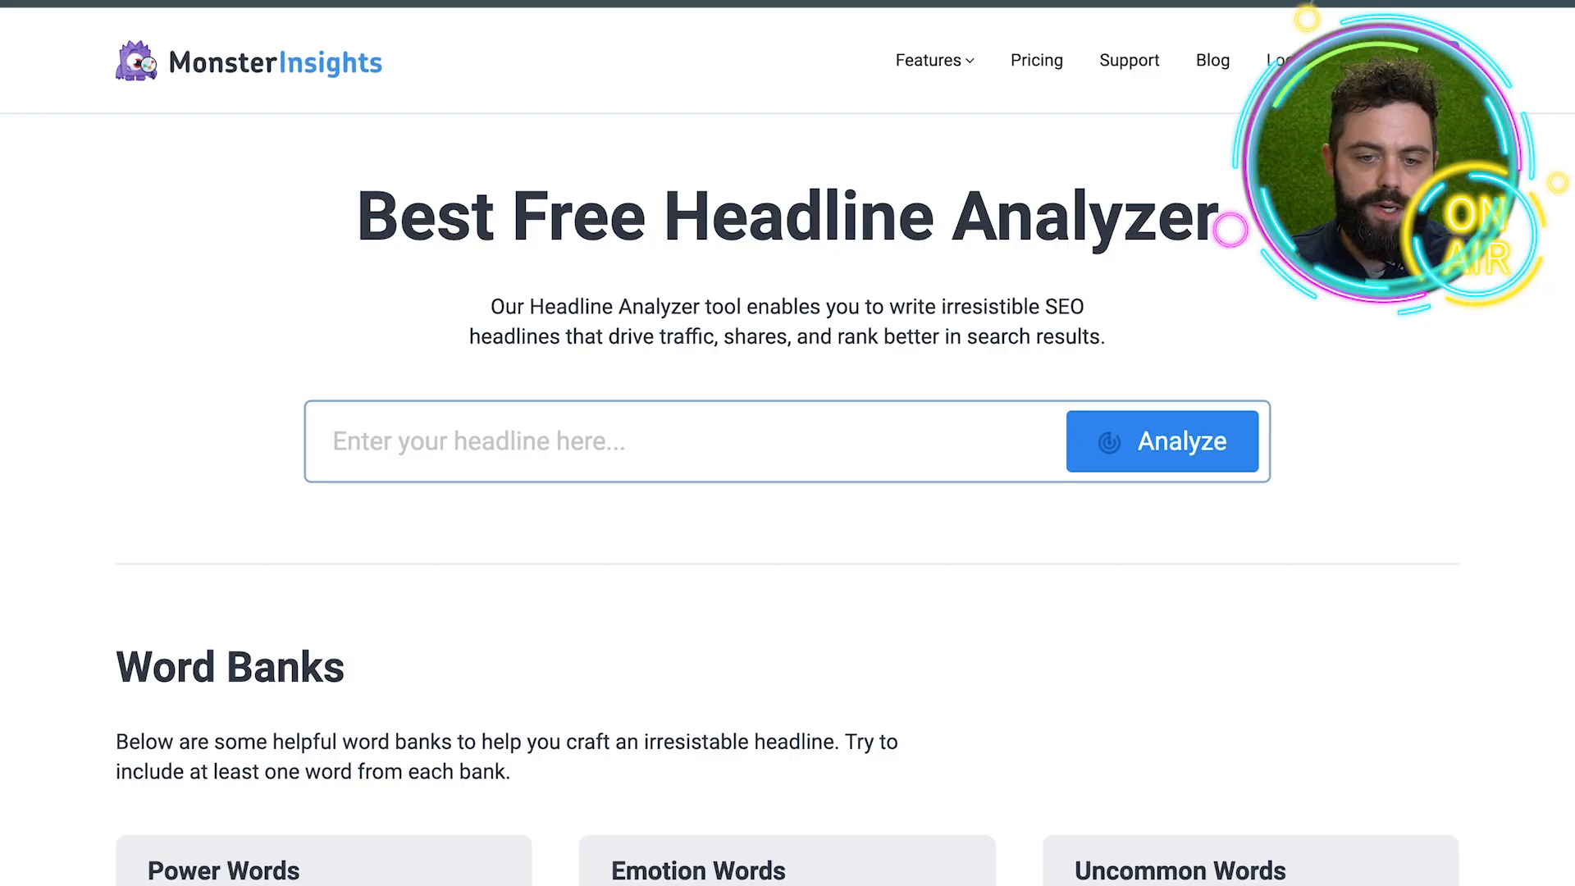
pyautogui.click(626, 422)
pyautogui.hotkey('ctrl', 'v')
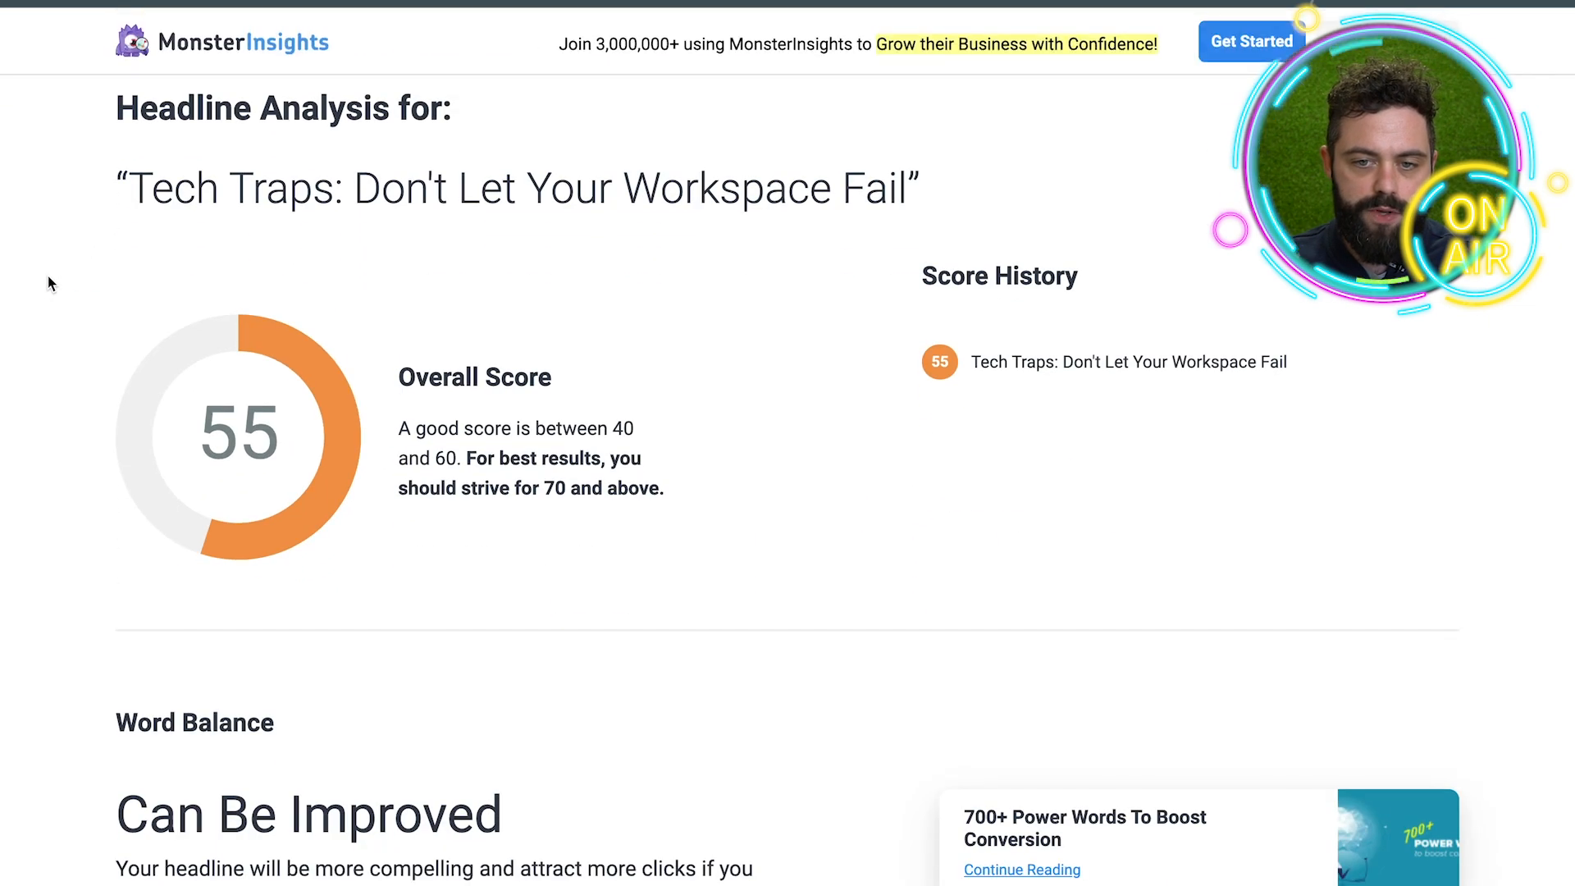
# Step: Review the headline analysis and copy the power word "Technology" from the word banks
pyautogui.scroll(1, 181, 334)
pyautogui.scroll(3, 133, 331)
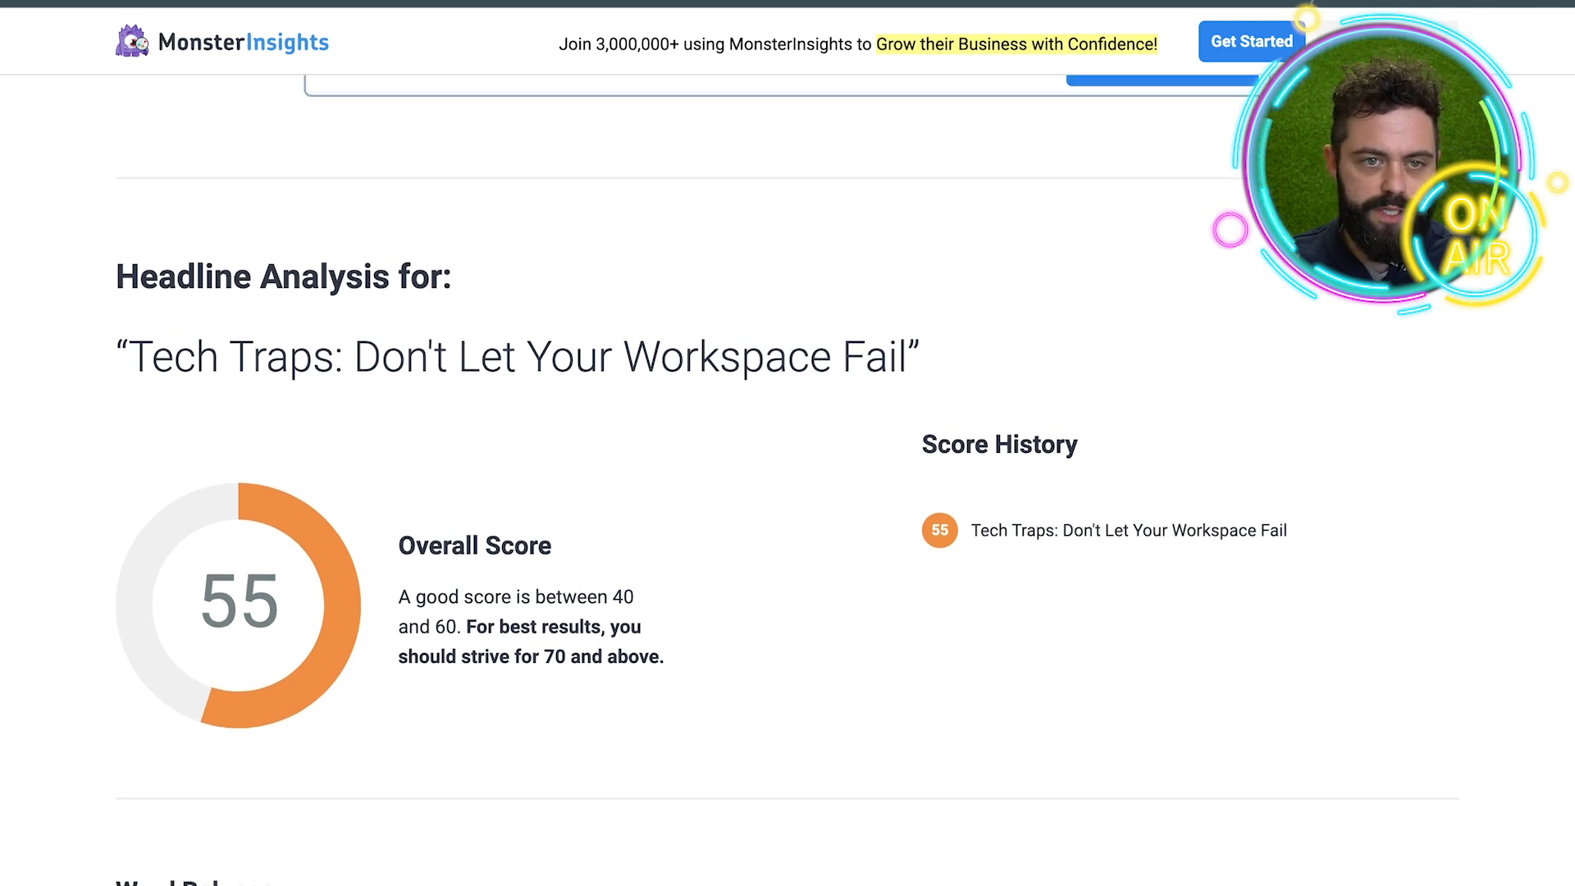
pyautogui.scroll(5, 264, 211)
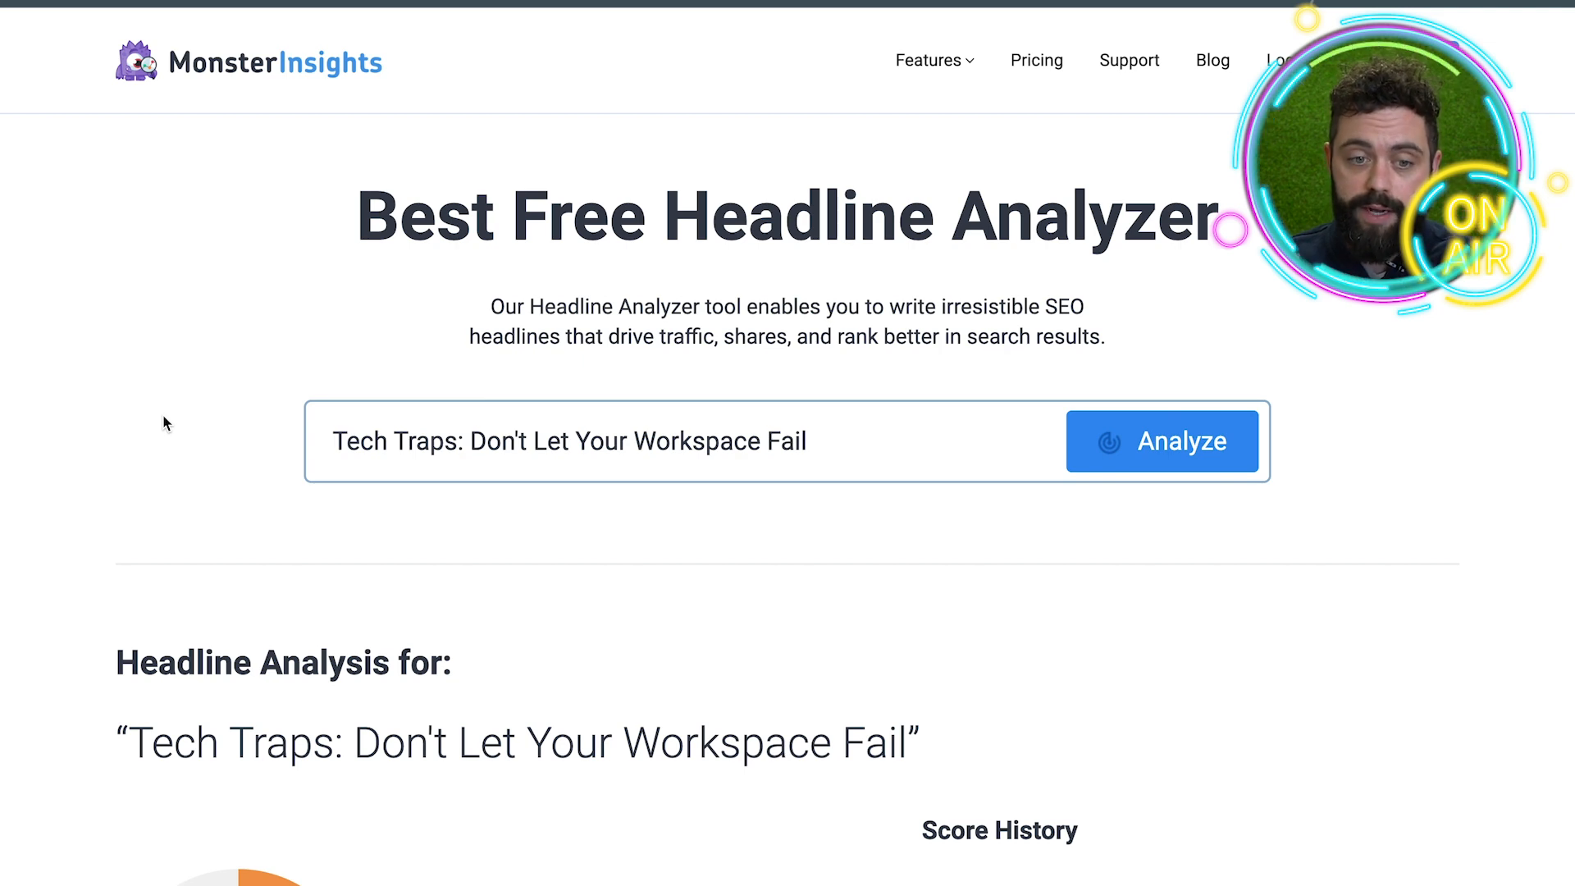
pyautogui.scroll(-10, 54, 517)
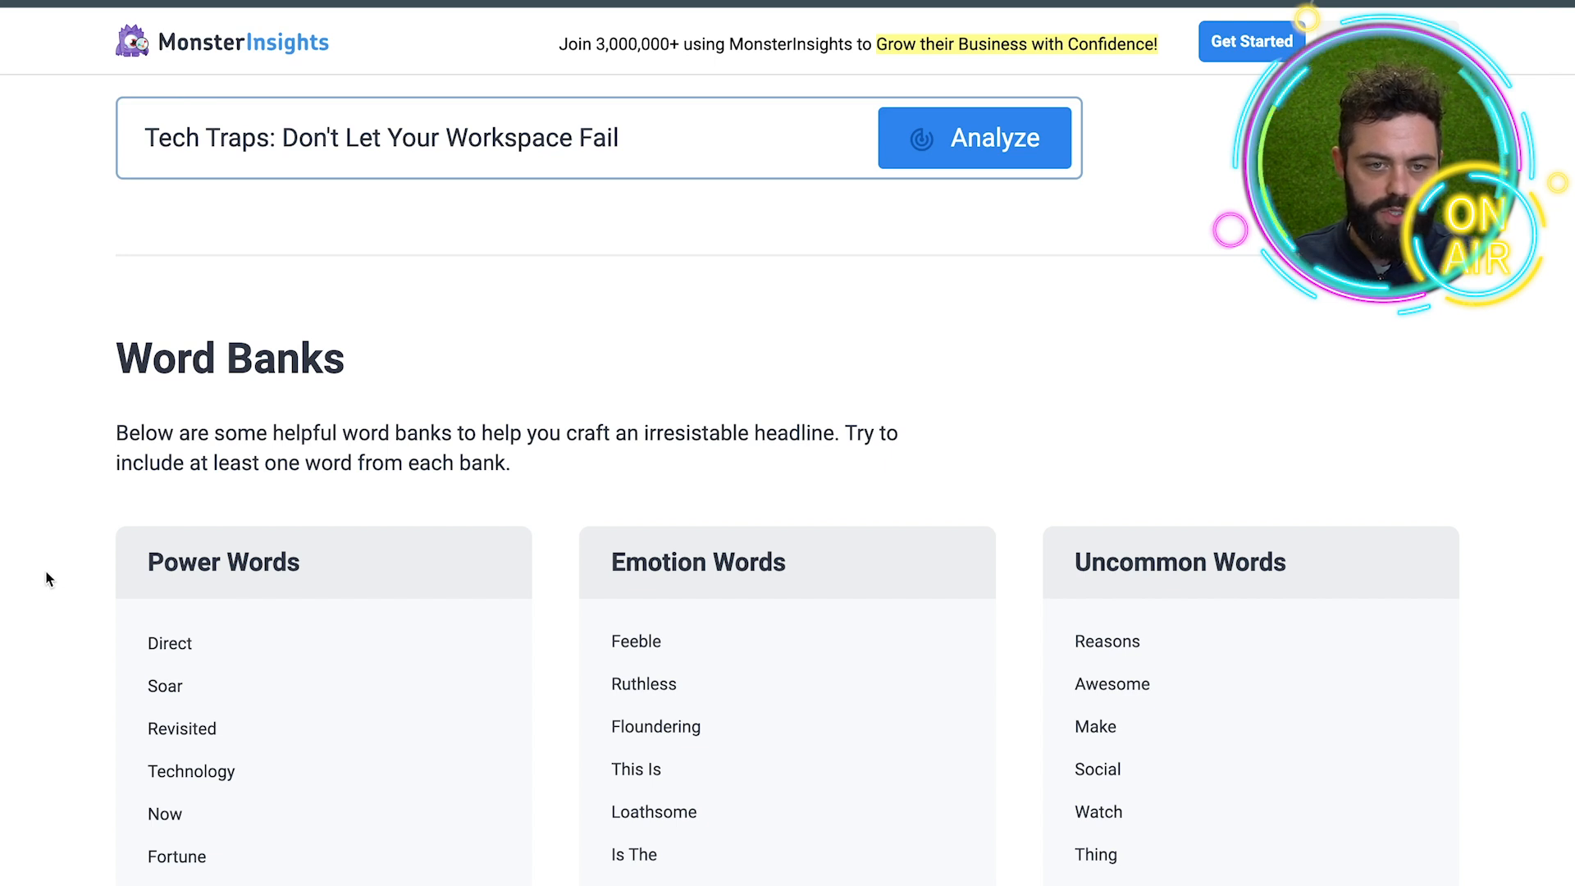
pyautogui.moveTo(243, 773); pyautogui.dragTo(147, 775)
pyautogui.hotkey('ctrl', 'c')
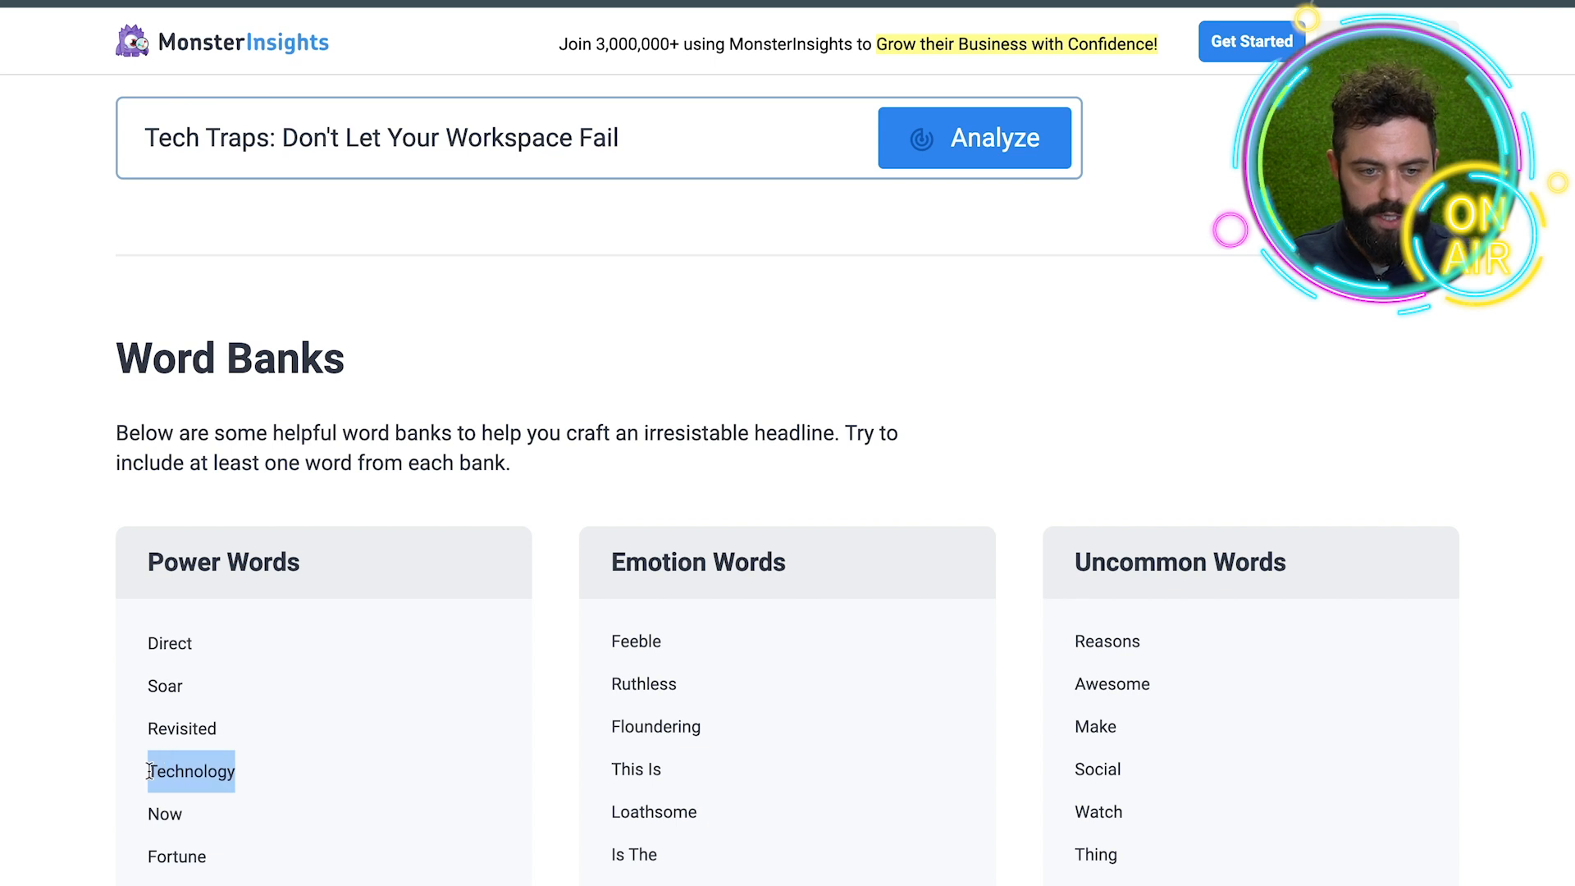
pyautogui.click(446, 131)
pyautogui.hotkey('ctrl', 'v')
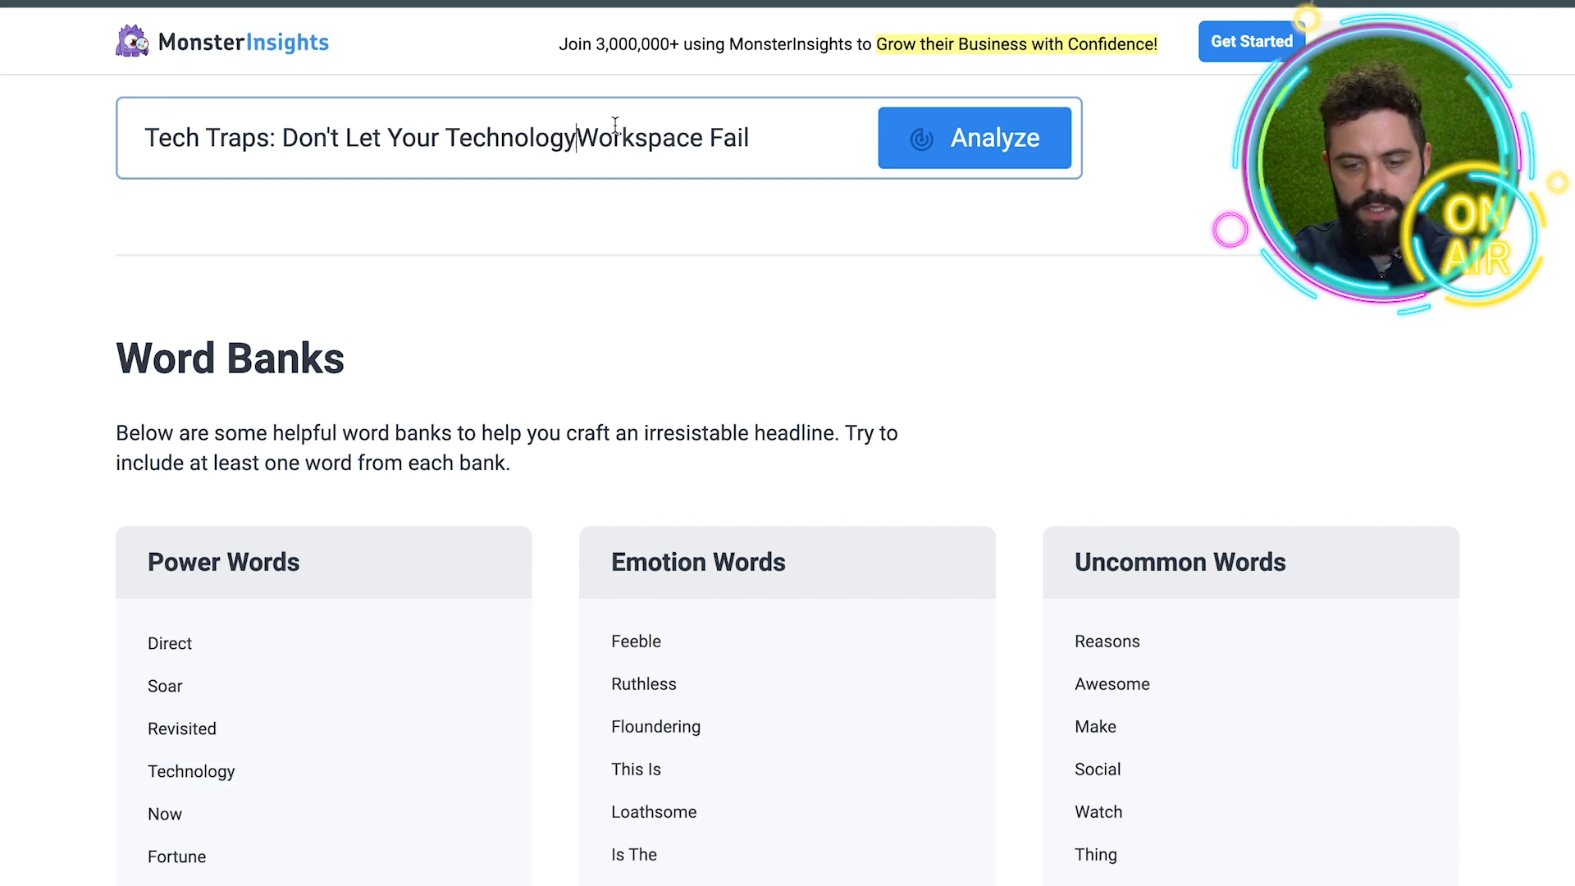
pyautogui.hotkey('ctrl', 'z')
# Step: Insert the copied word "Technology" after "Workspace" in the headline and place the text cursor between the two words
pyautogui.click(572, 136)
pyautogui.hotkey('ctrl', 'v')
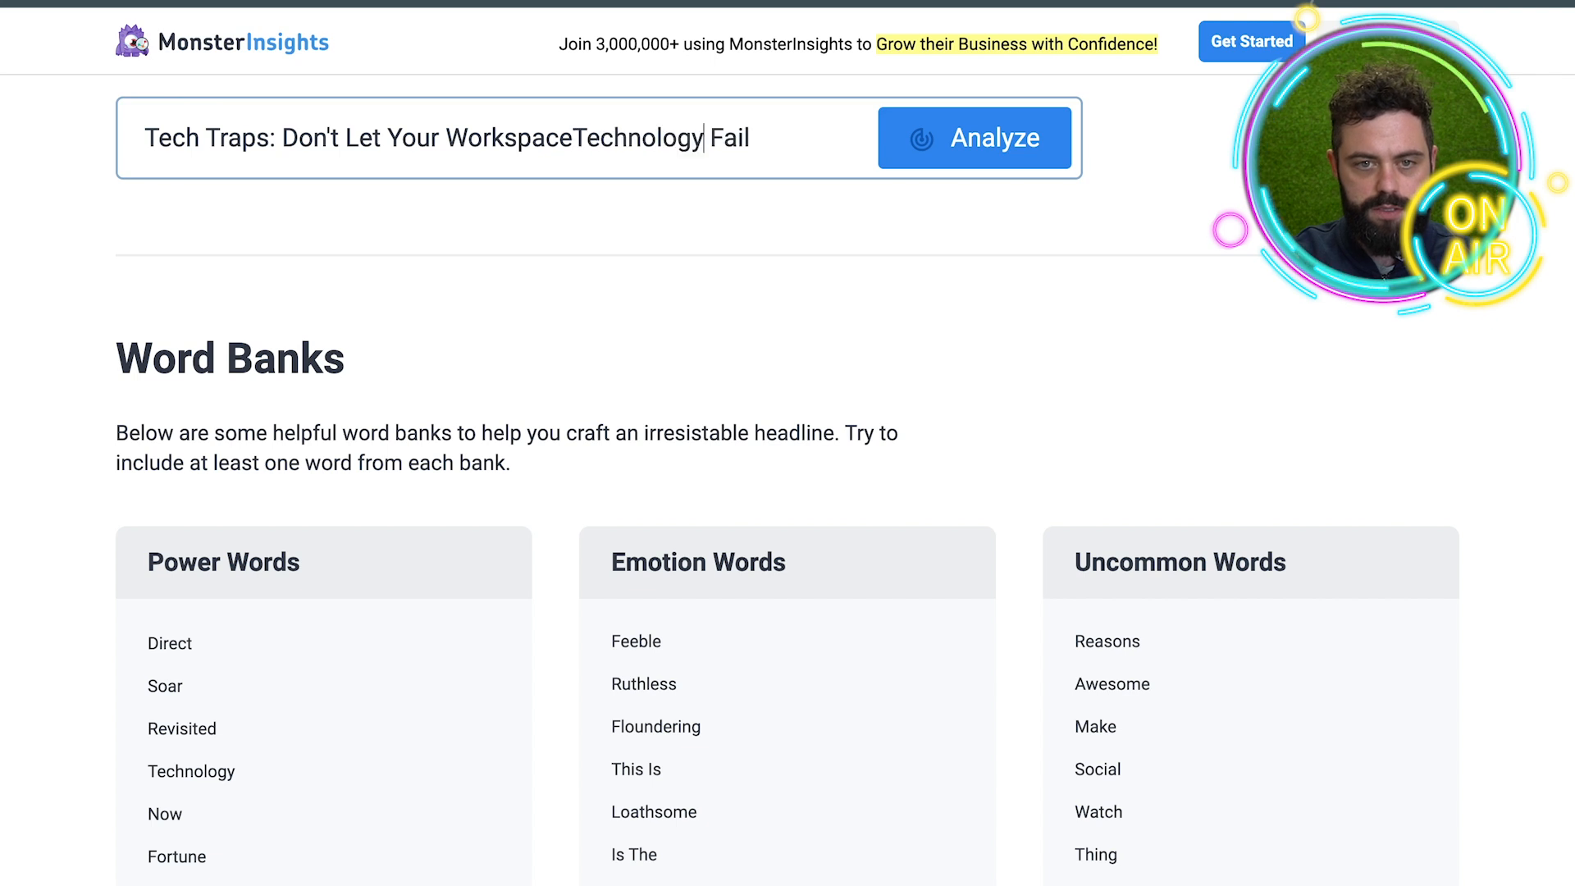
pyautogui.press('Left')
pyautogui.press('Left')
pyautogui.press('Left')
pyautogui.press('Left')
pyautogui.press('Left')
pyautogui.press('Left')
pyautogui.press('Left')
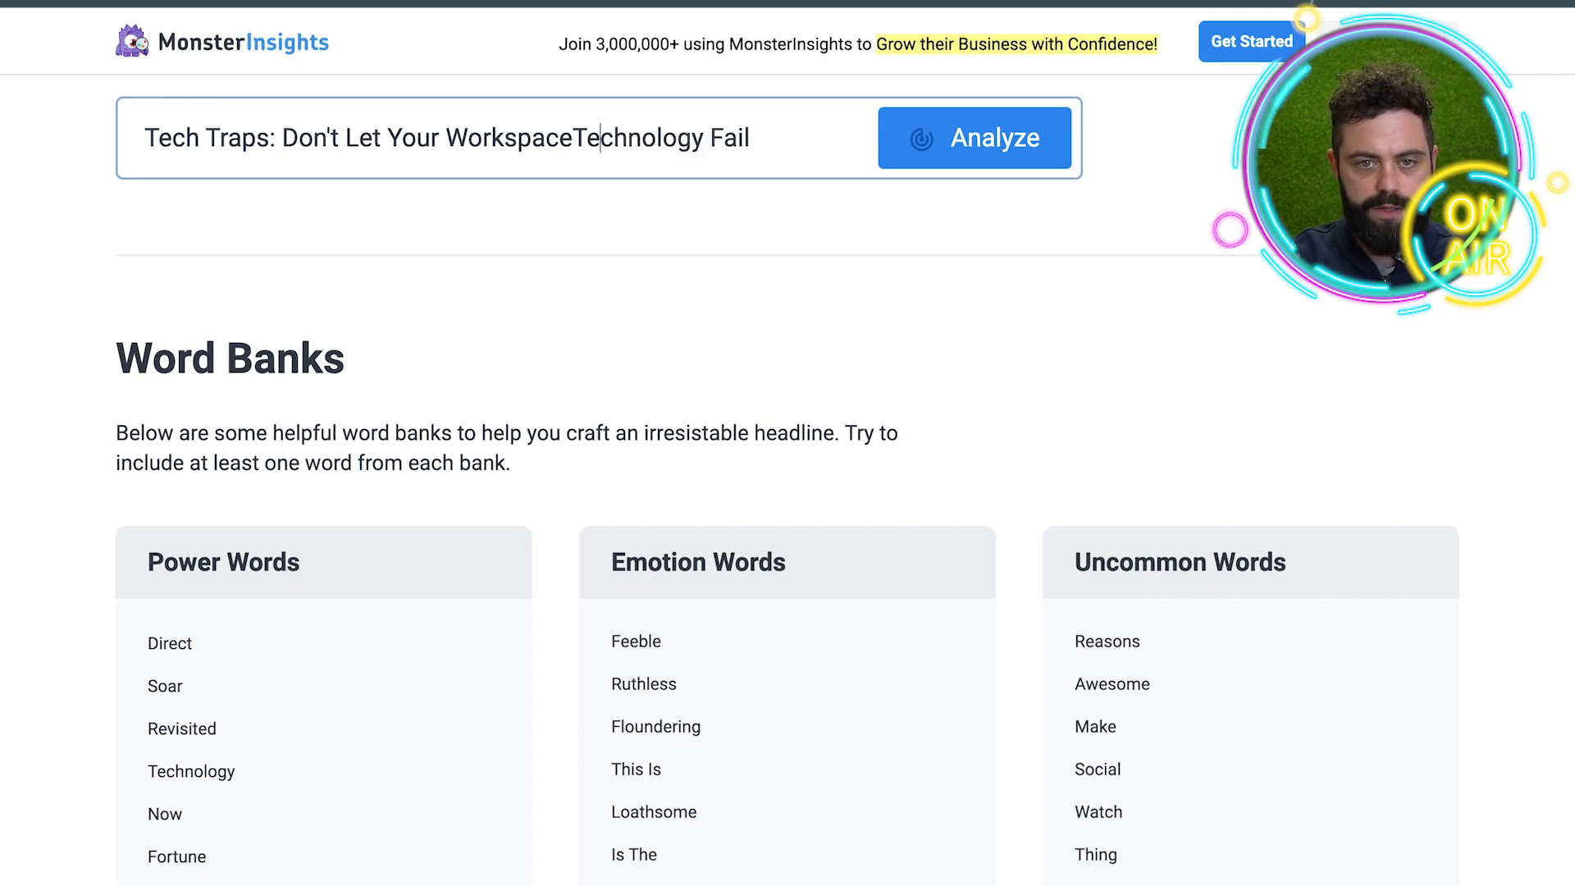
pyautogui.press('Left')
pyautogui.press('Left')
pyautogui.press('Left')
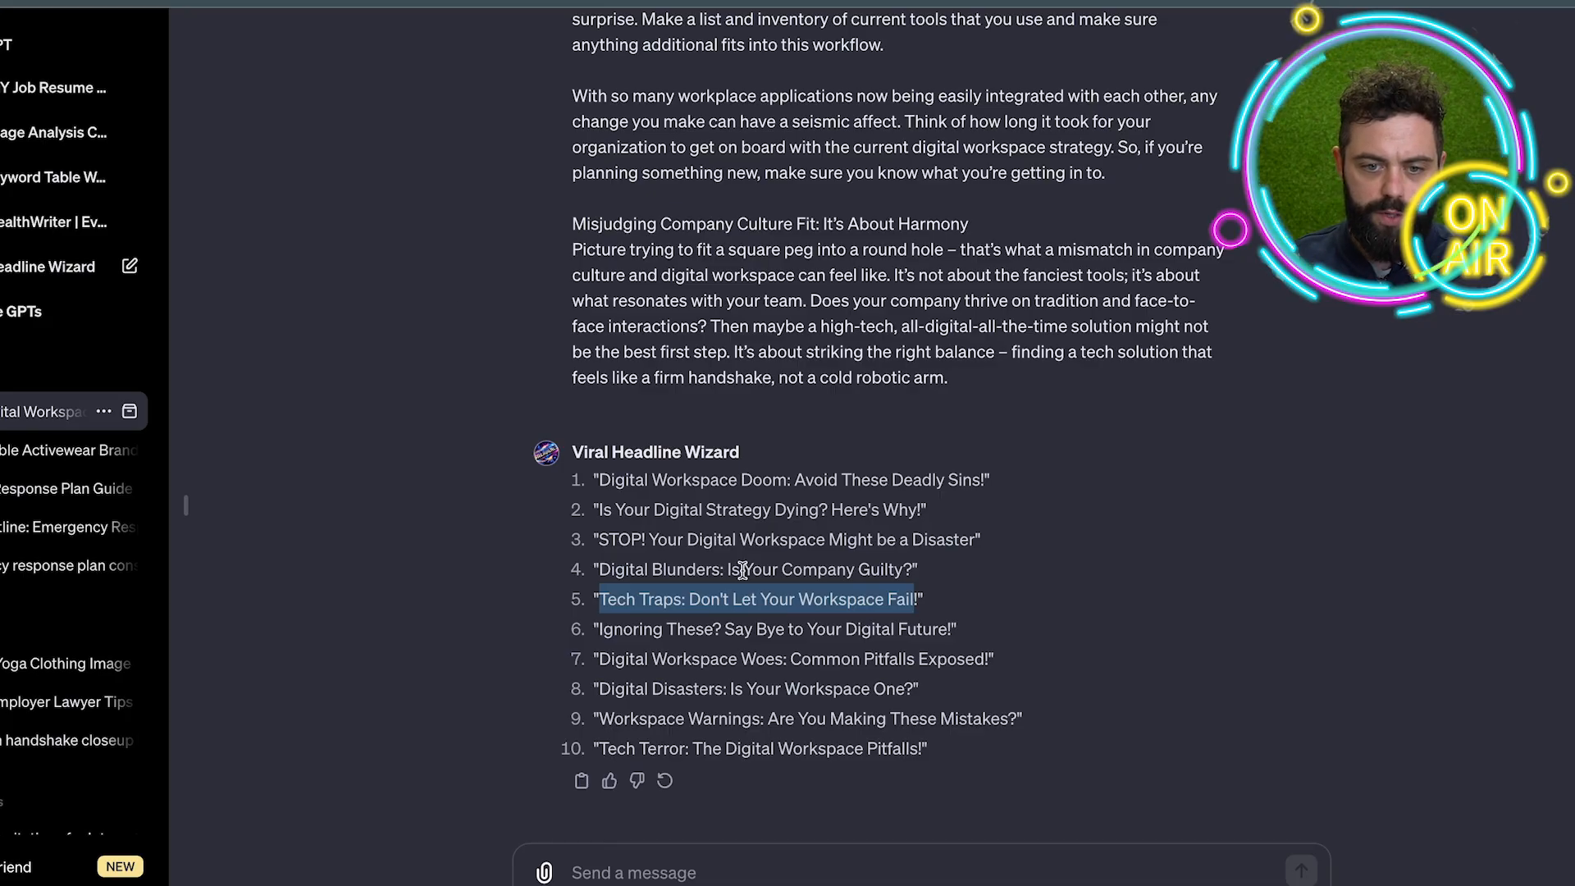
# Step: Switch to the Viral Headline Wizard chat and send "these need more edge and spice. MORE COTROVERSIAL"
pyautogui.click(743, 566)
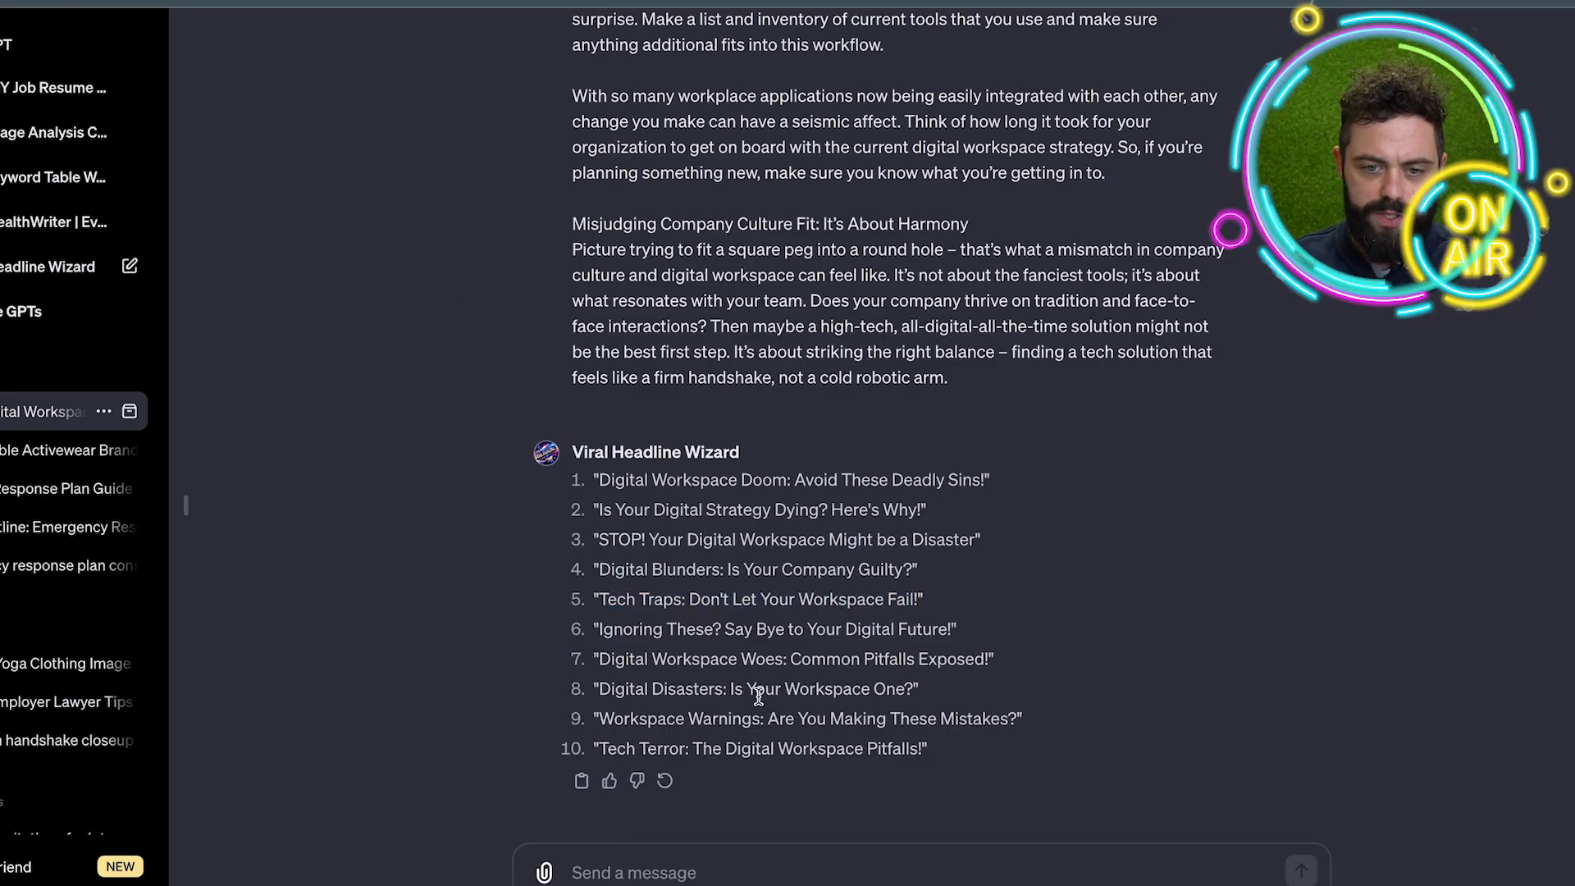
pyautogui.click(870, 877)
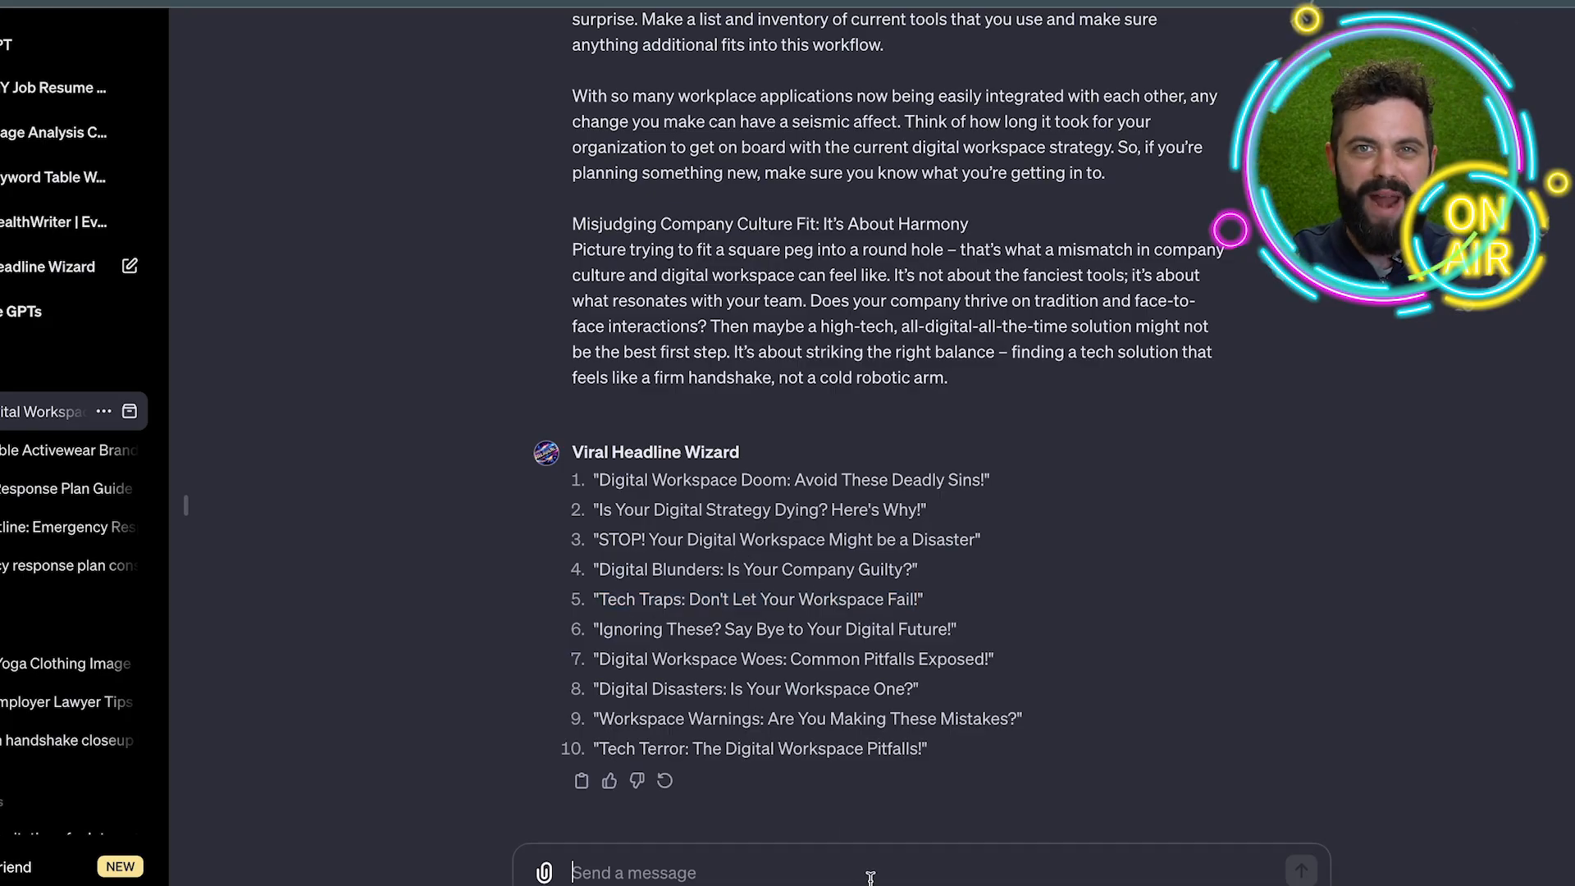
pyautogui.write('N')
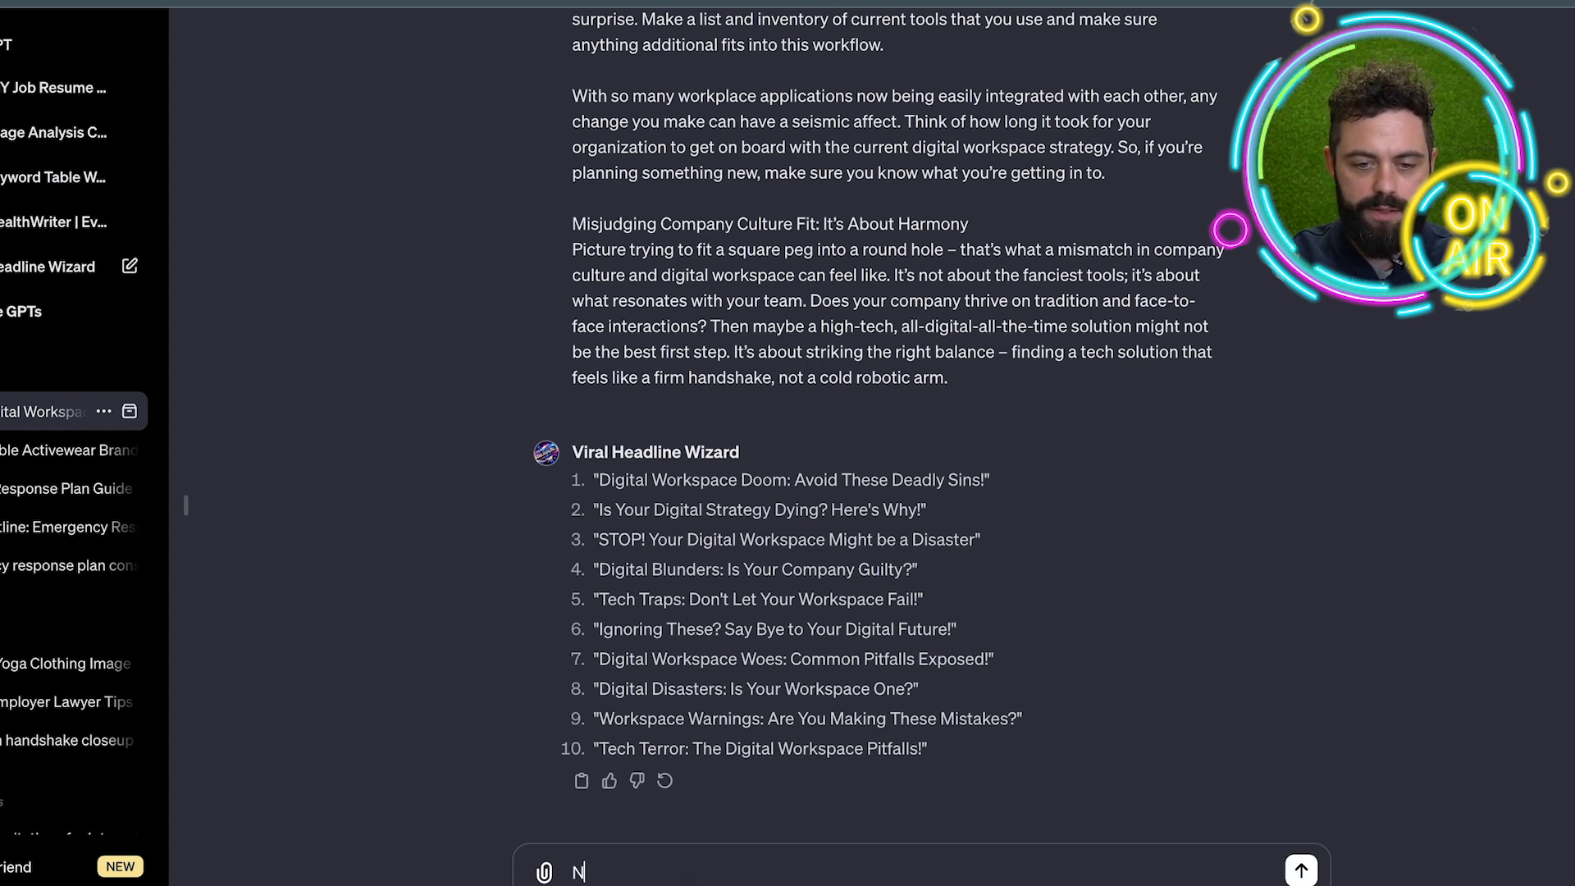
pyautogui.press('BackSpace')
pyautogui.write('these')
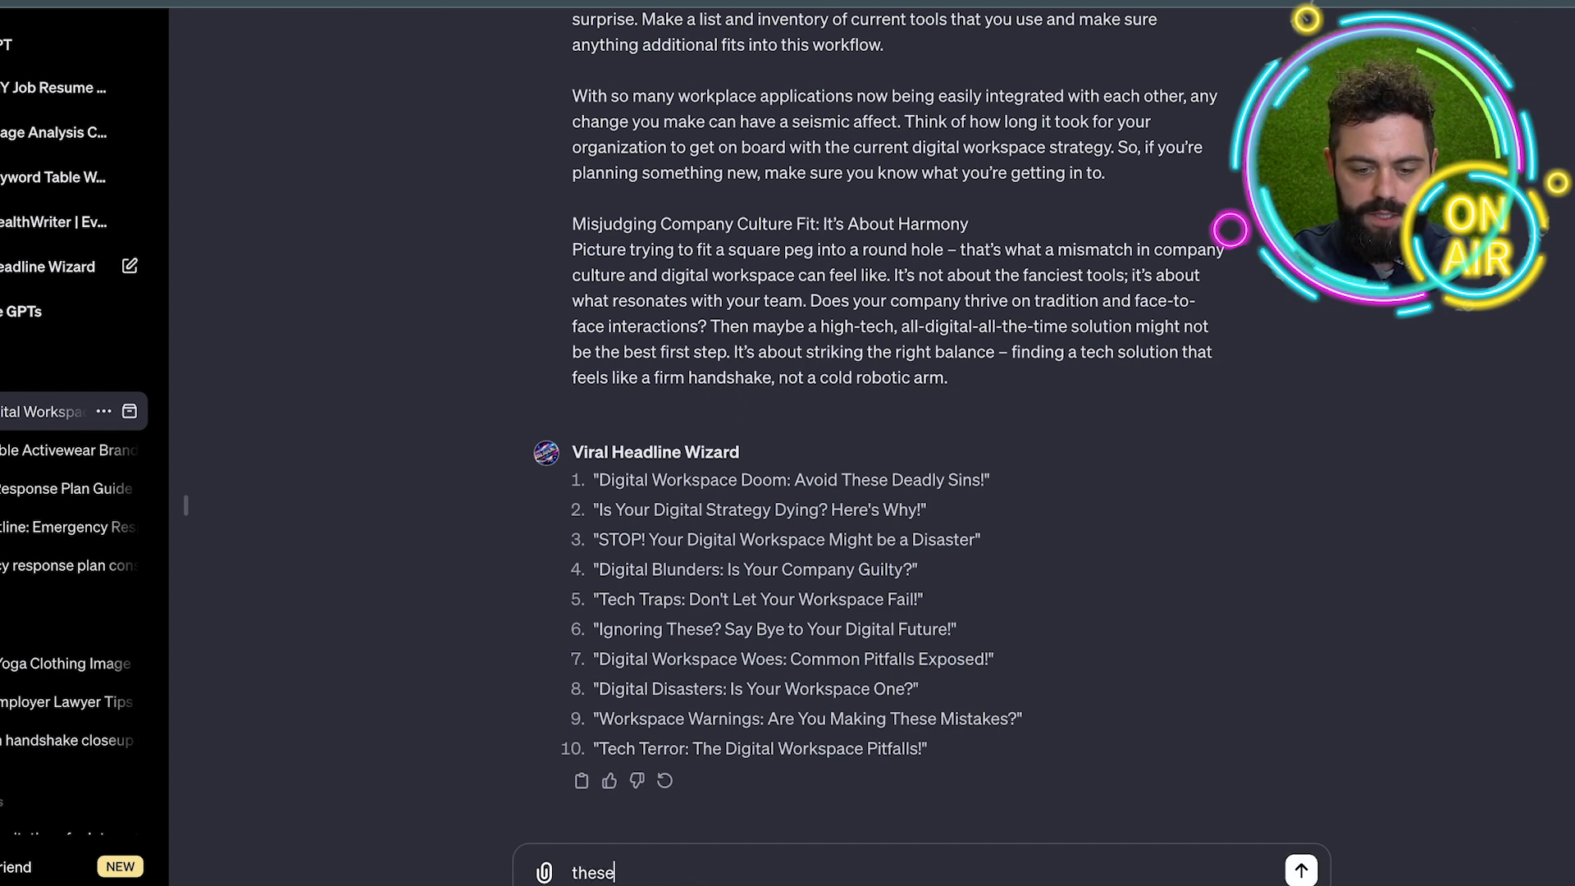
pyautogui.write(' need more edge')
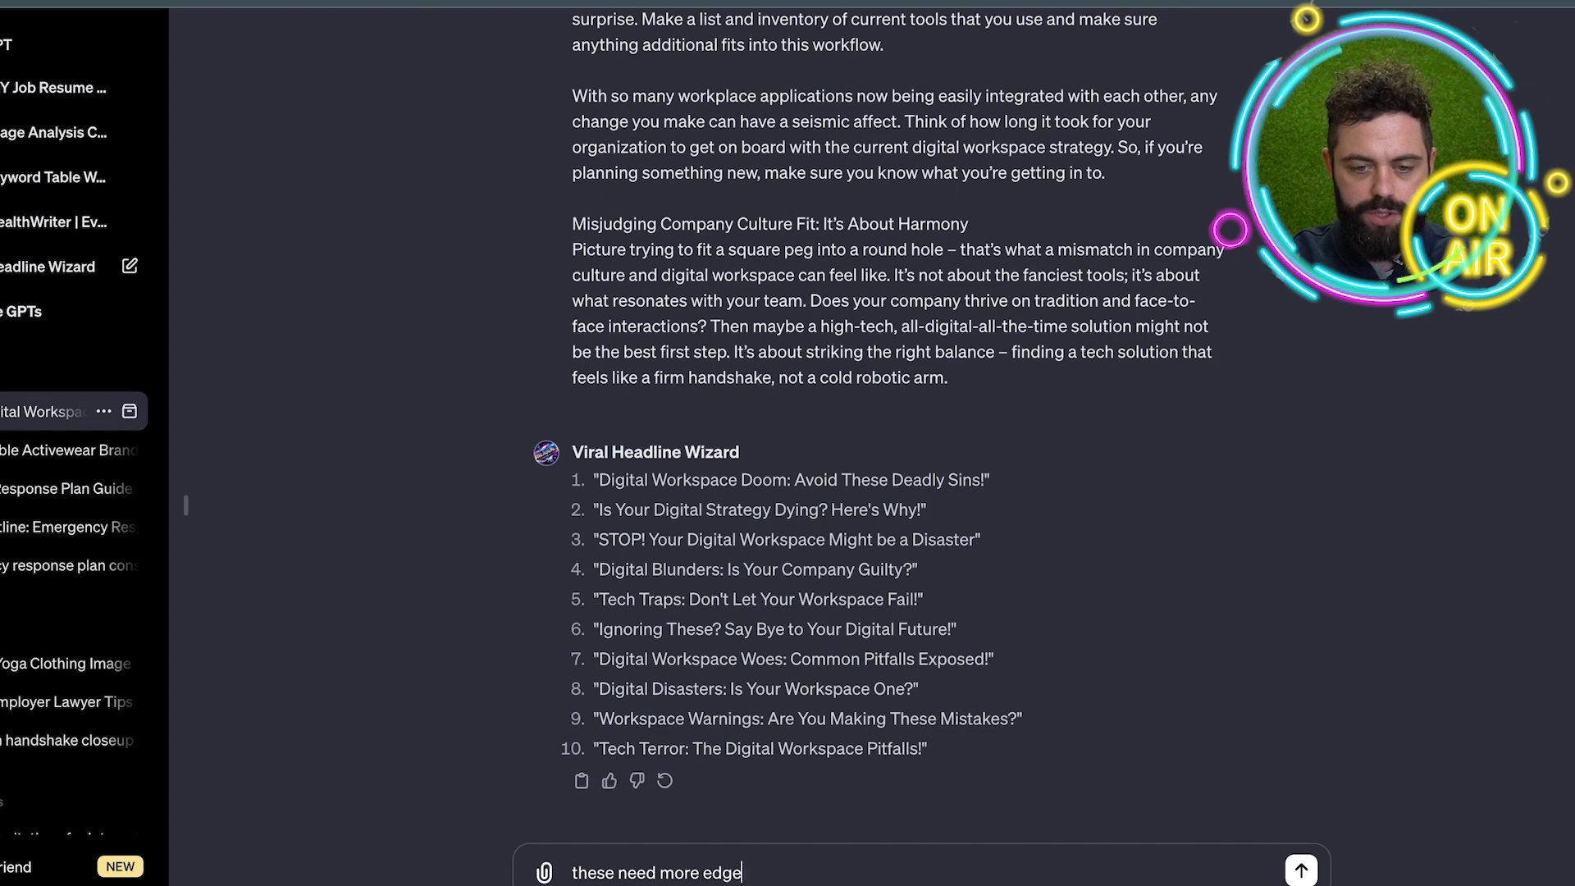
pyautogui.write(', a')
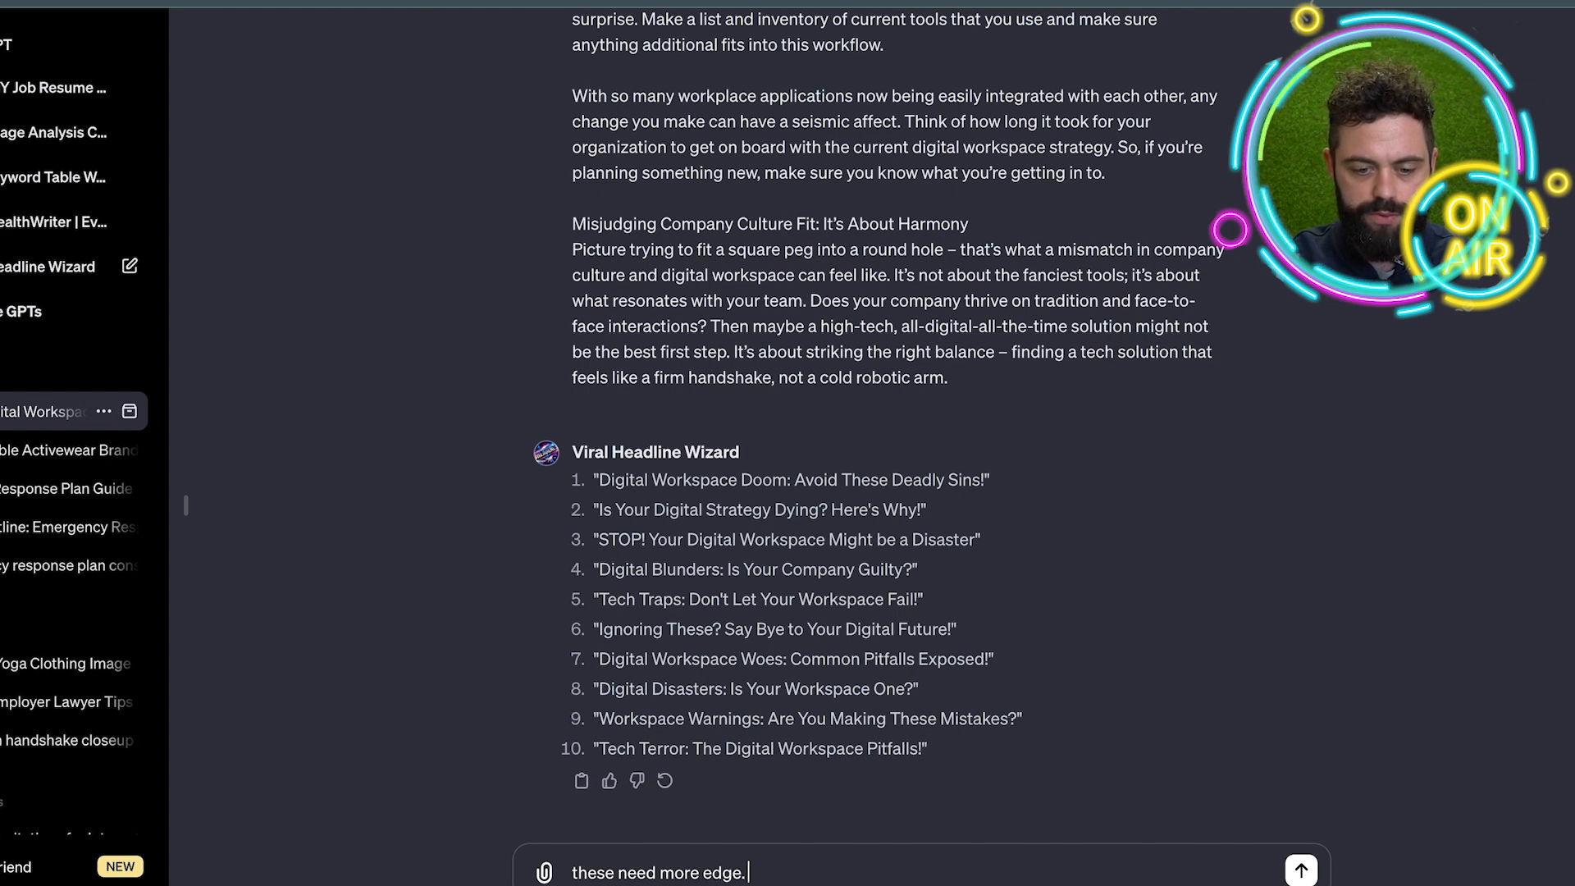
pyautogui.press('BackSpace')
pyautogui.press('BackSpace')
pyautogui.press('BackSpace')
pyautogui.write('and')
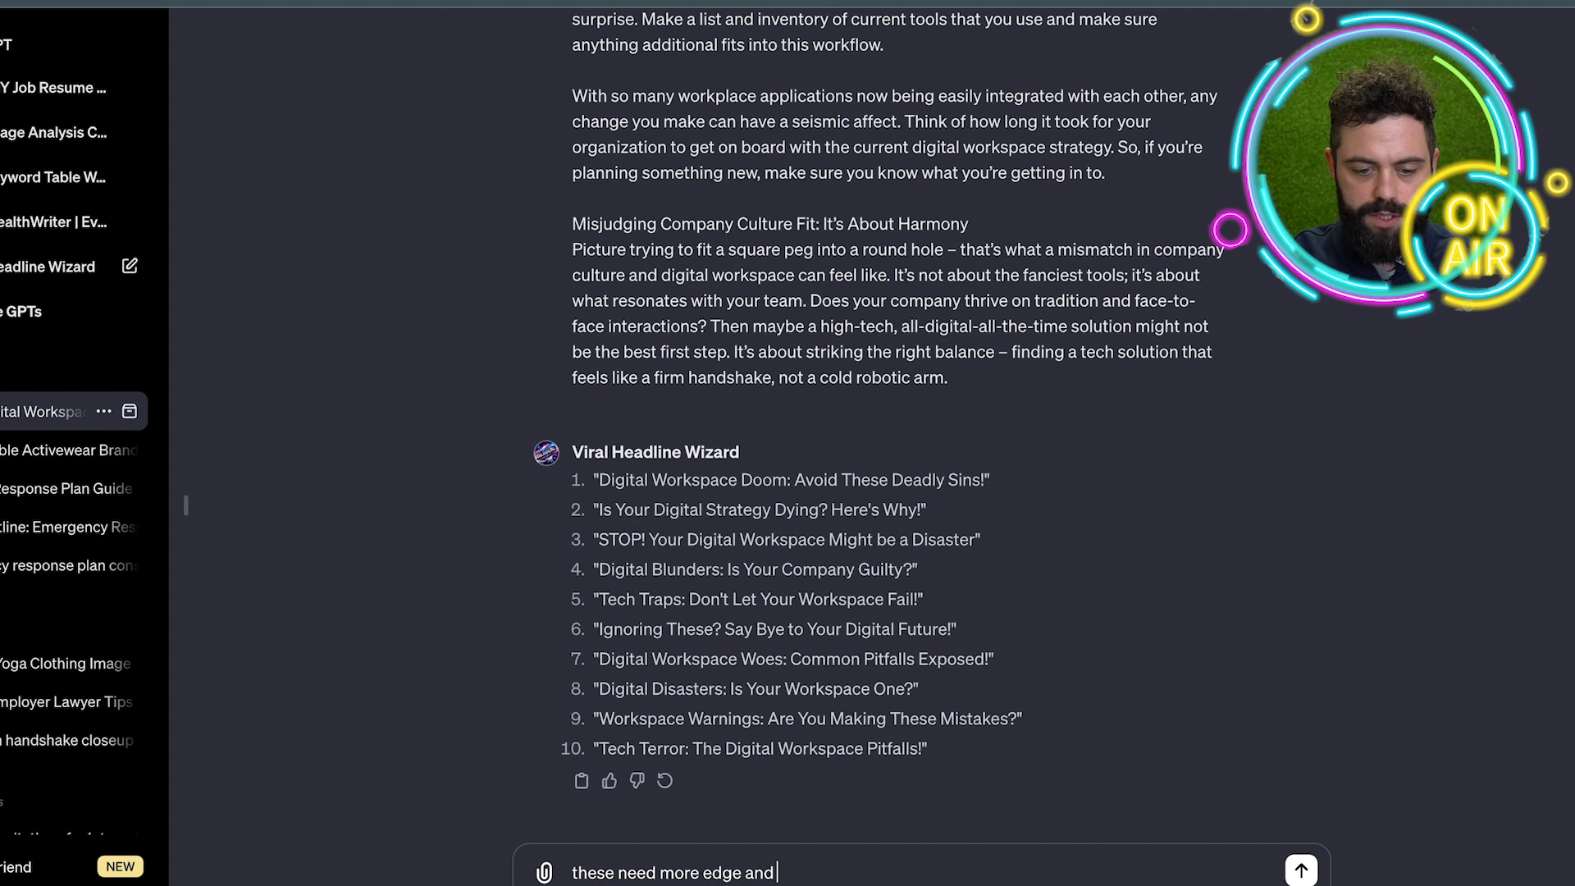
pyautogui.write(' spice.')
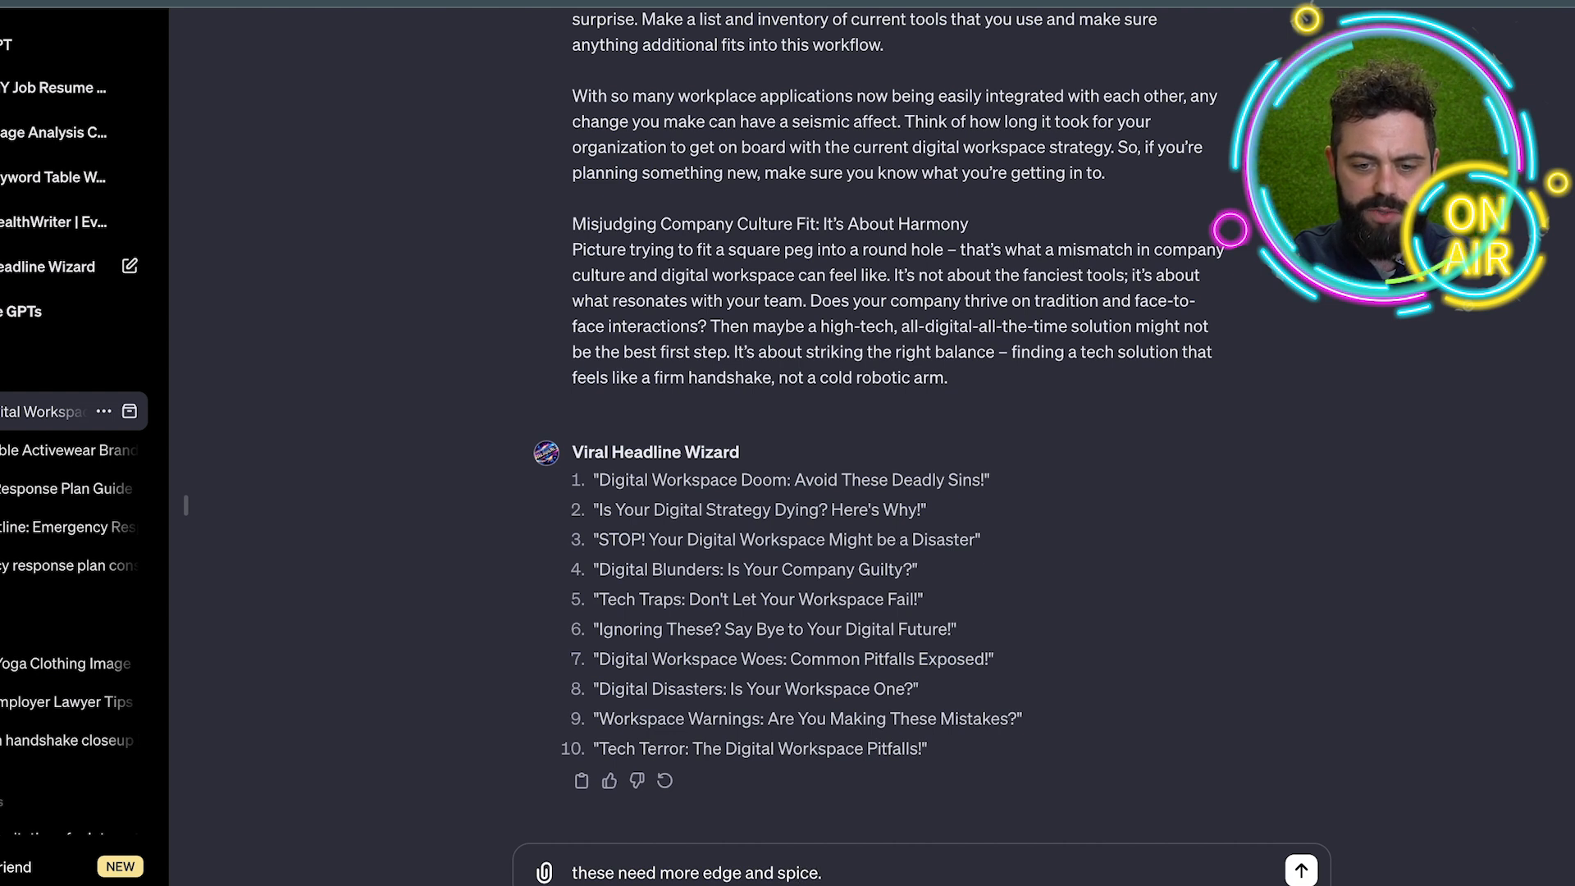
pyautogui.write(' MOR')
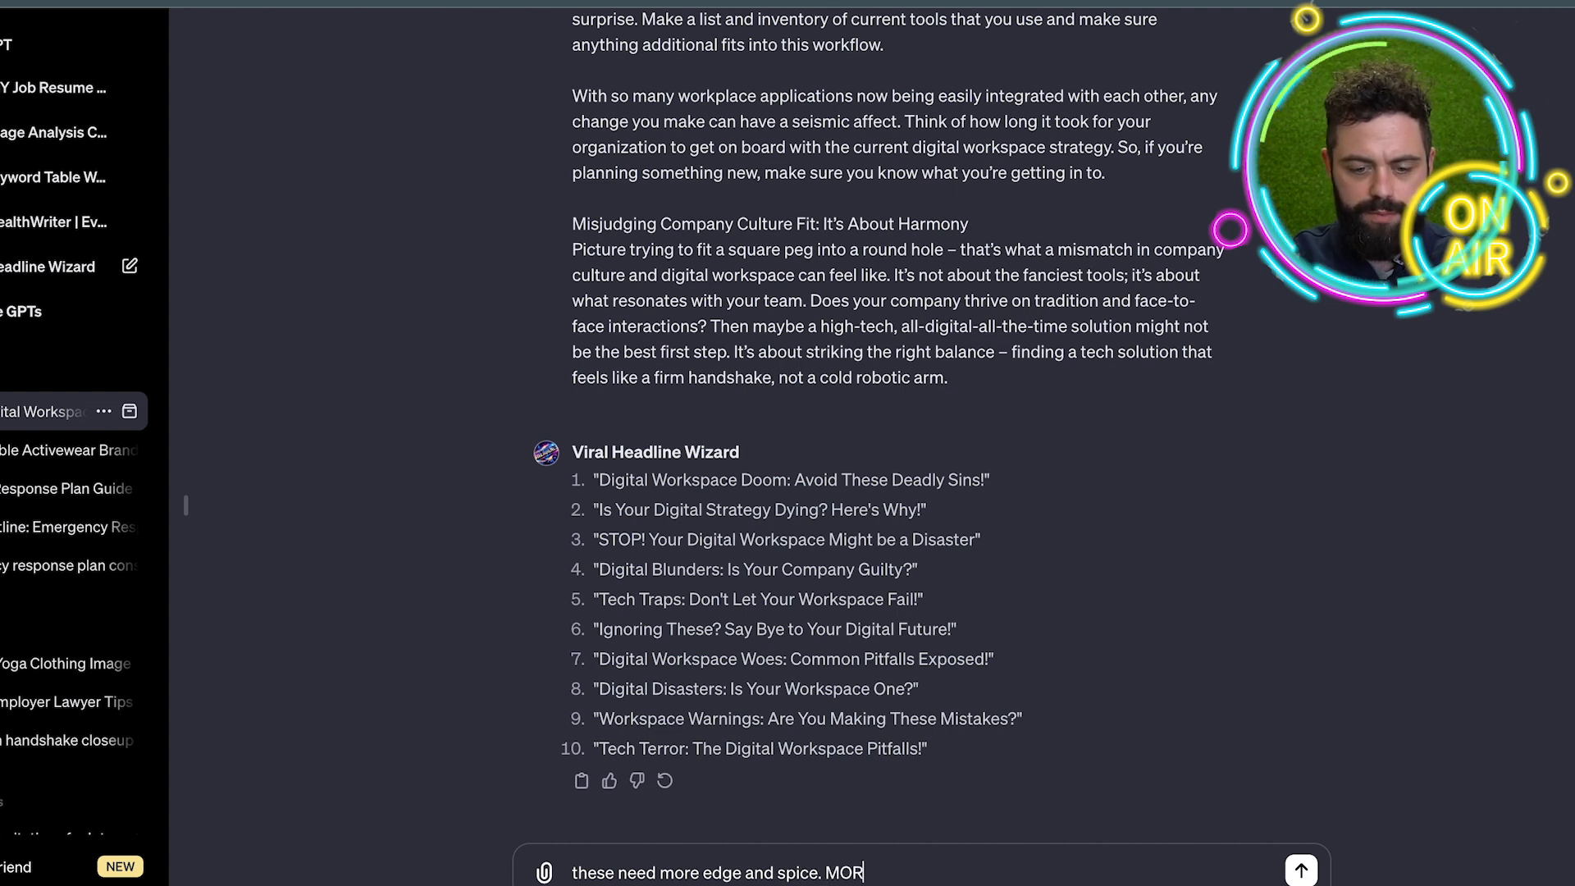
pyautogui.write('E COTROVERSIAL')
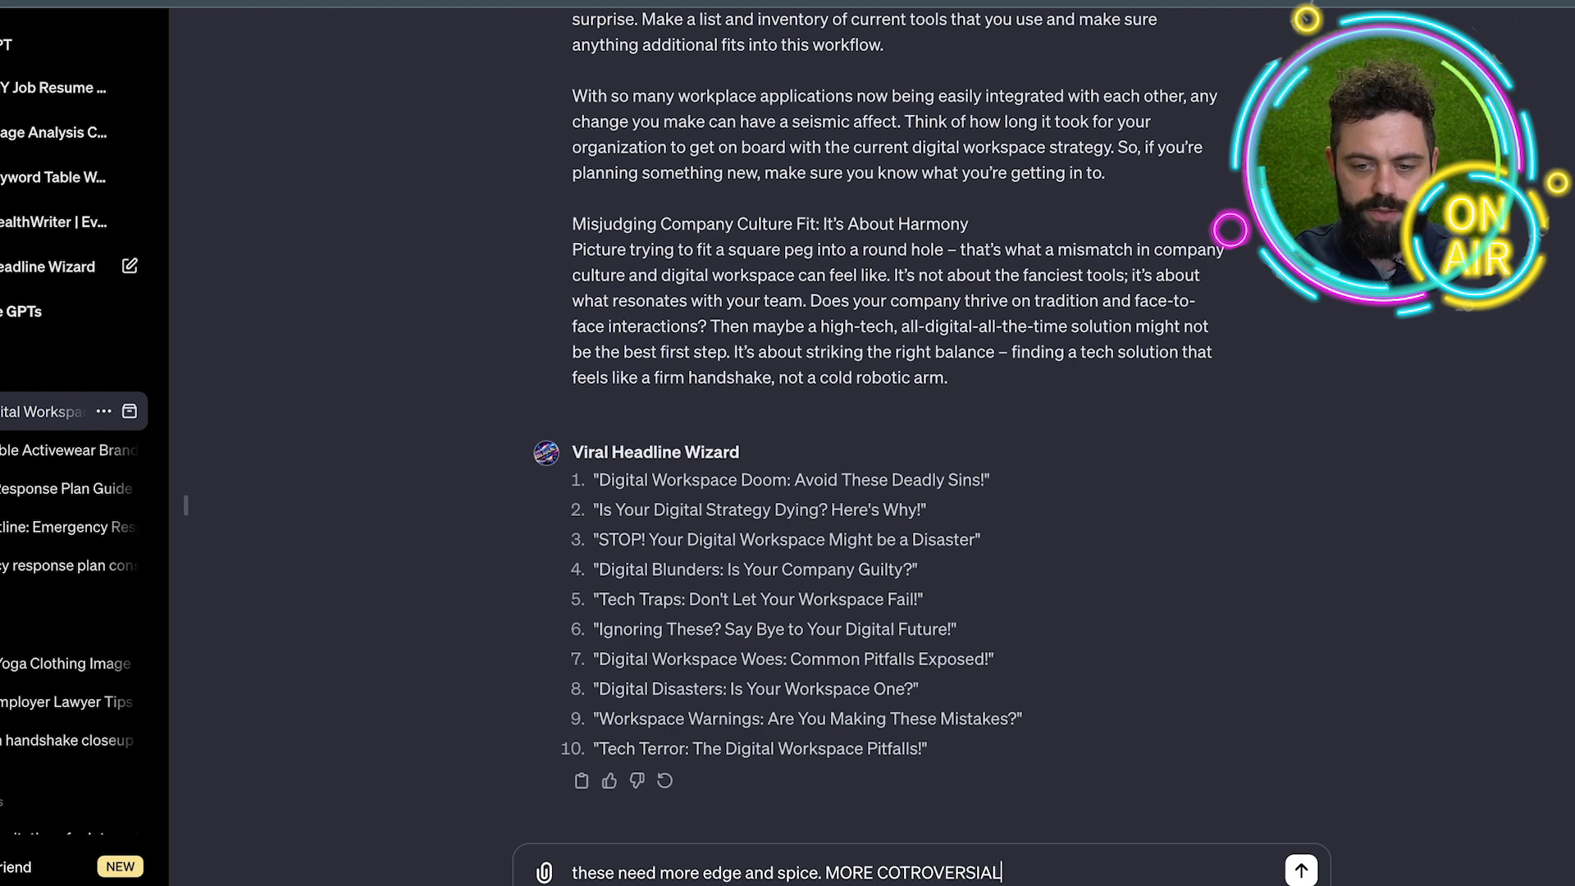
pyautogui.press('Return')
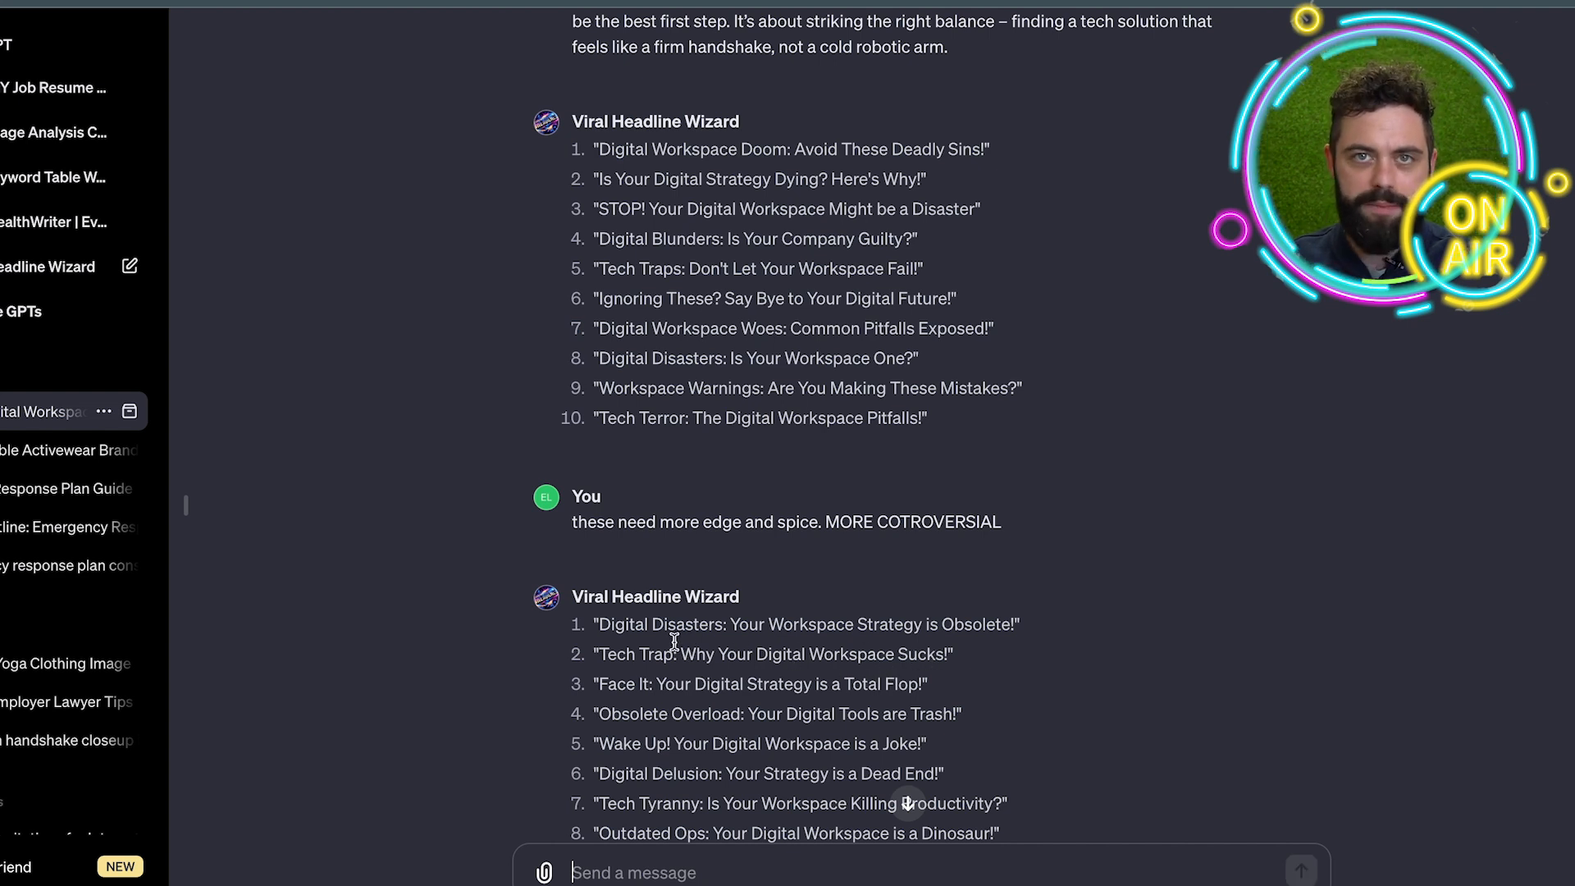
# Step: Copy the title "Wake Up! Your Digital Workspace is a Joke" from the new list, without its final exclamation mark
pyautogui.scroll(-2, 649, 644)
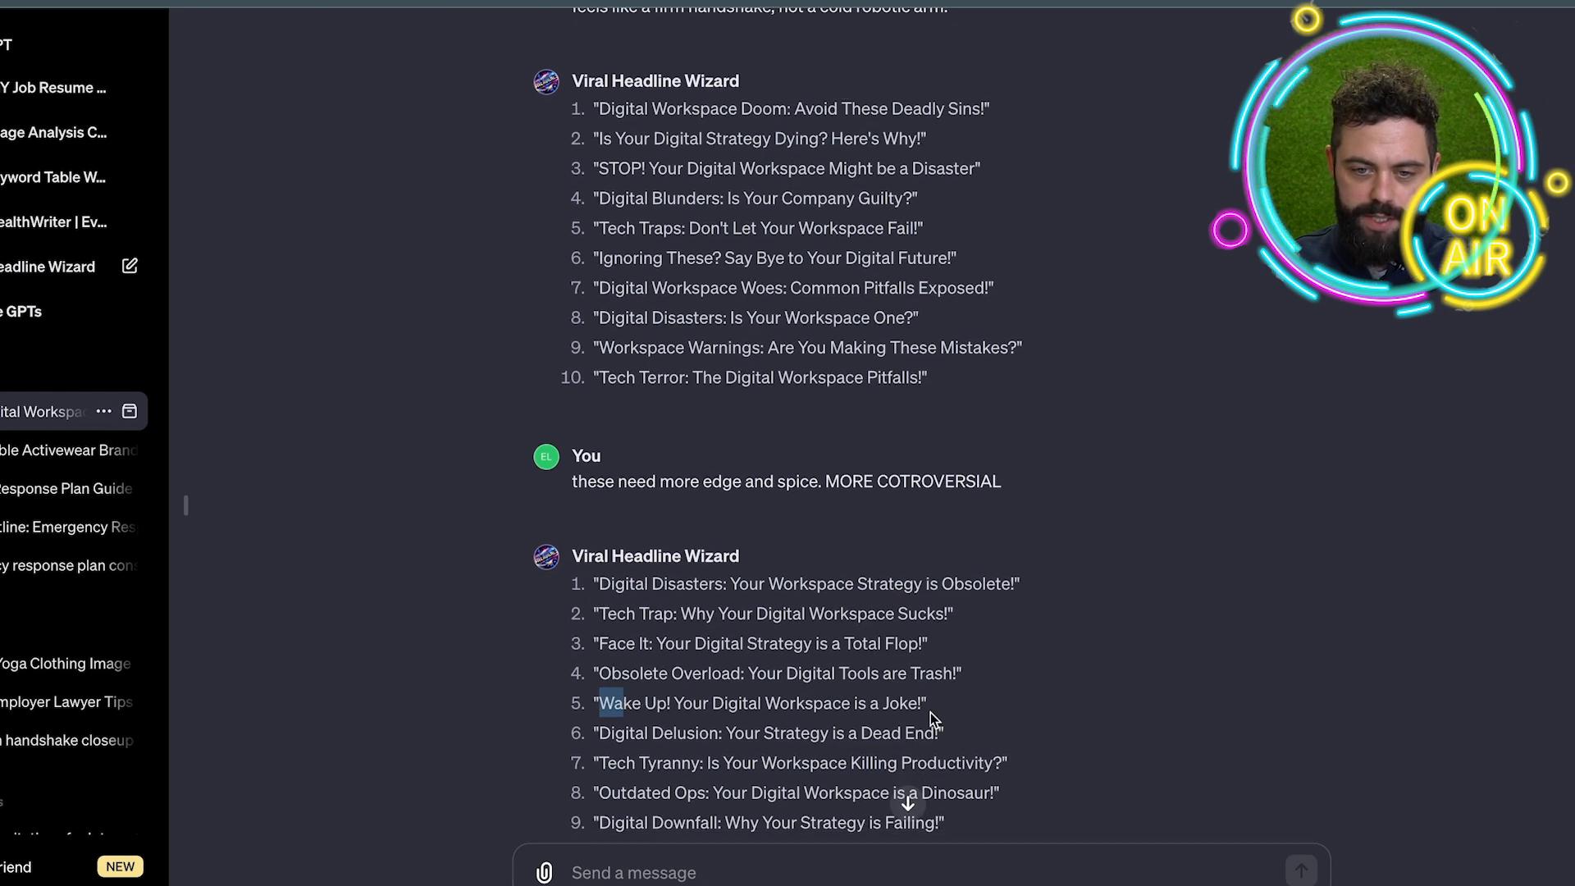
pyautogui.moveTo(919, 707); pyautogui.dragTo(600, 707)
pyautogui.hotkey('ctrl', 'c')
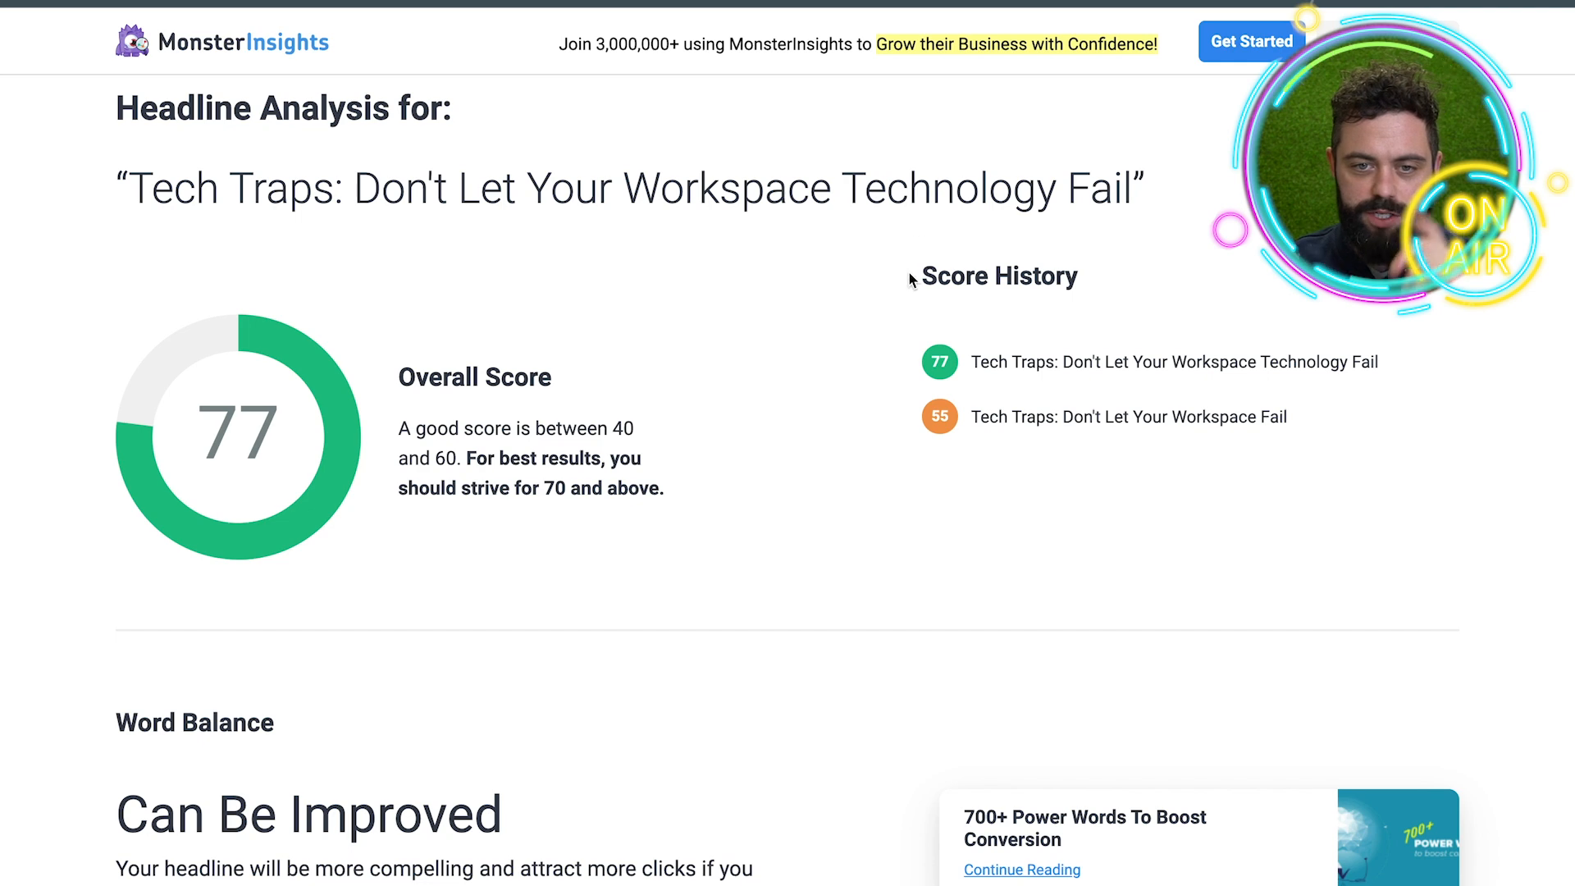
# Step: Replace the headline in the MonsterInsights Headline Analyzer with the copied title, analyze it, and examine its score and word balance
pyautogui.scroll(7, 909, 273)
pyautogui.moveTo(977, 435); pyautogui.dragTo(246, 421)
pyautogui.hotkey('ctrl', 'v')
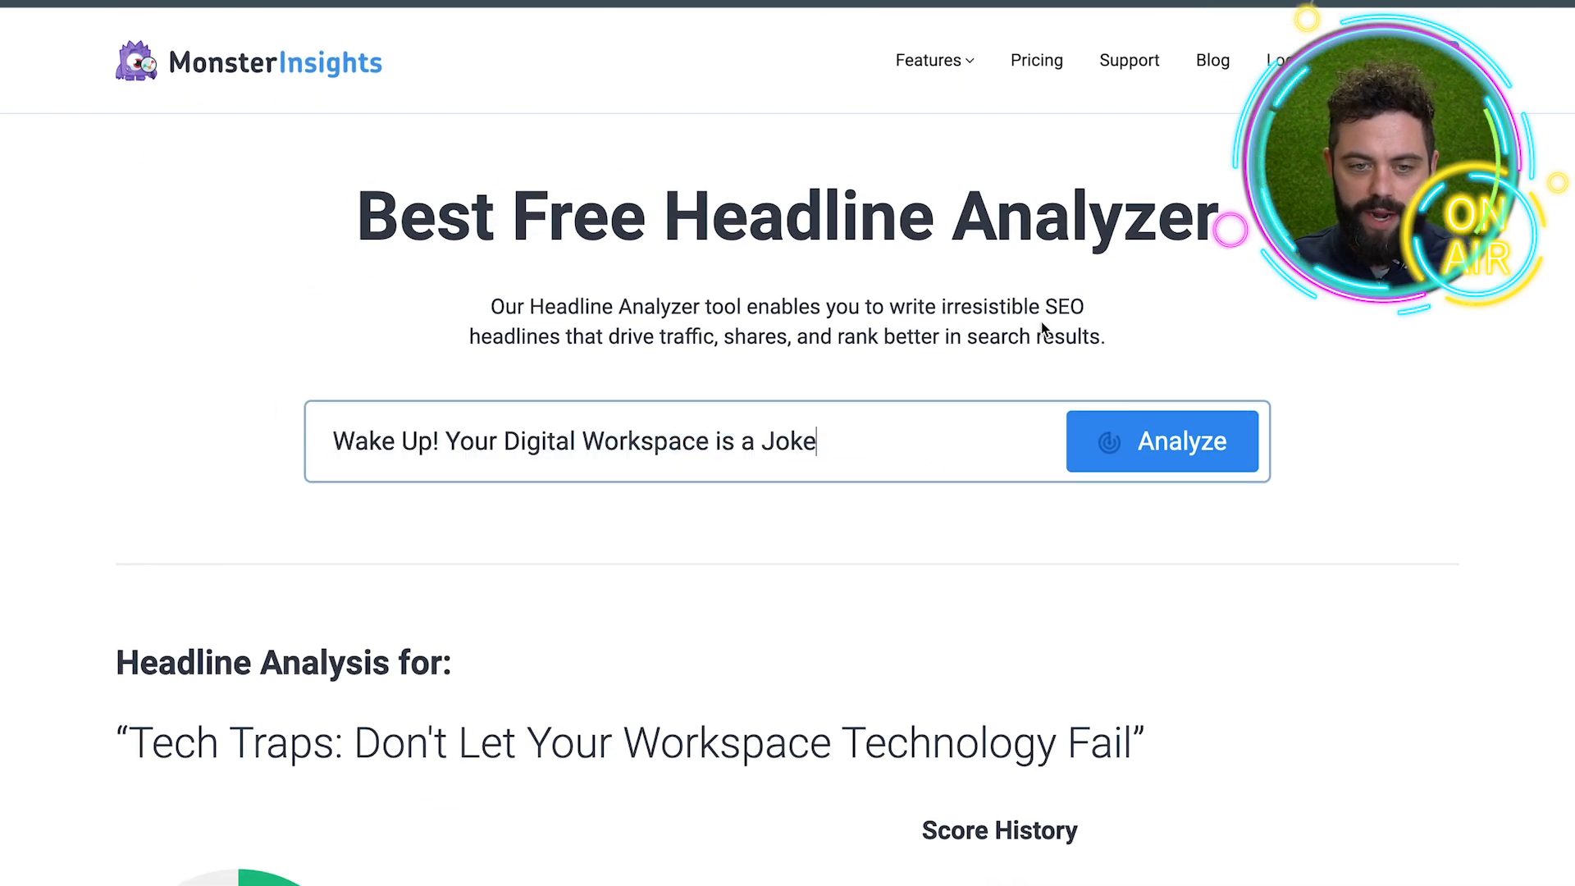
pyautogui.click(1202, 464)
pyautogui.scroll(-5, 389, 327)
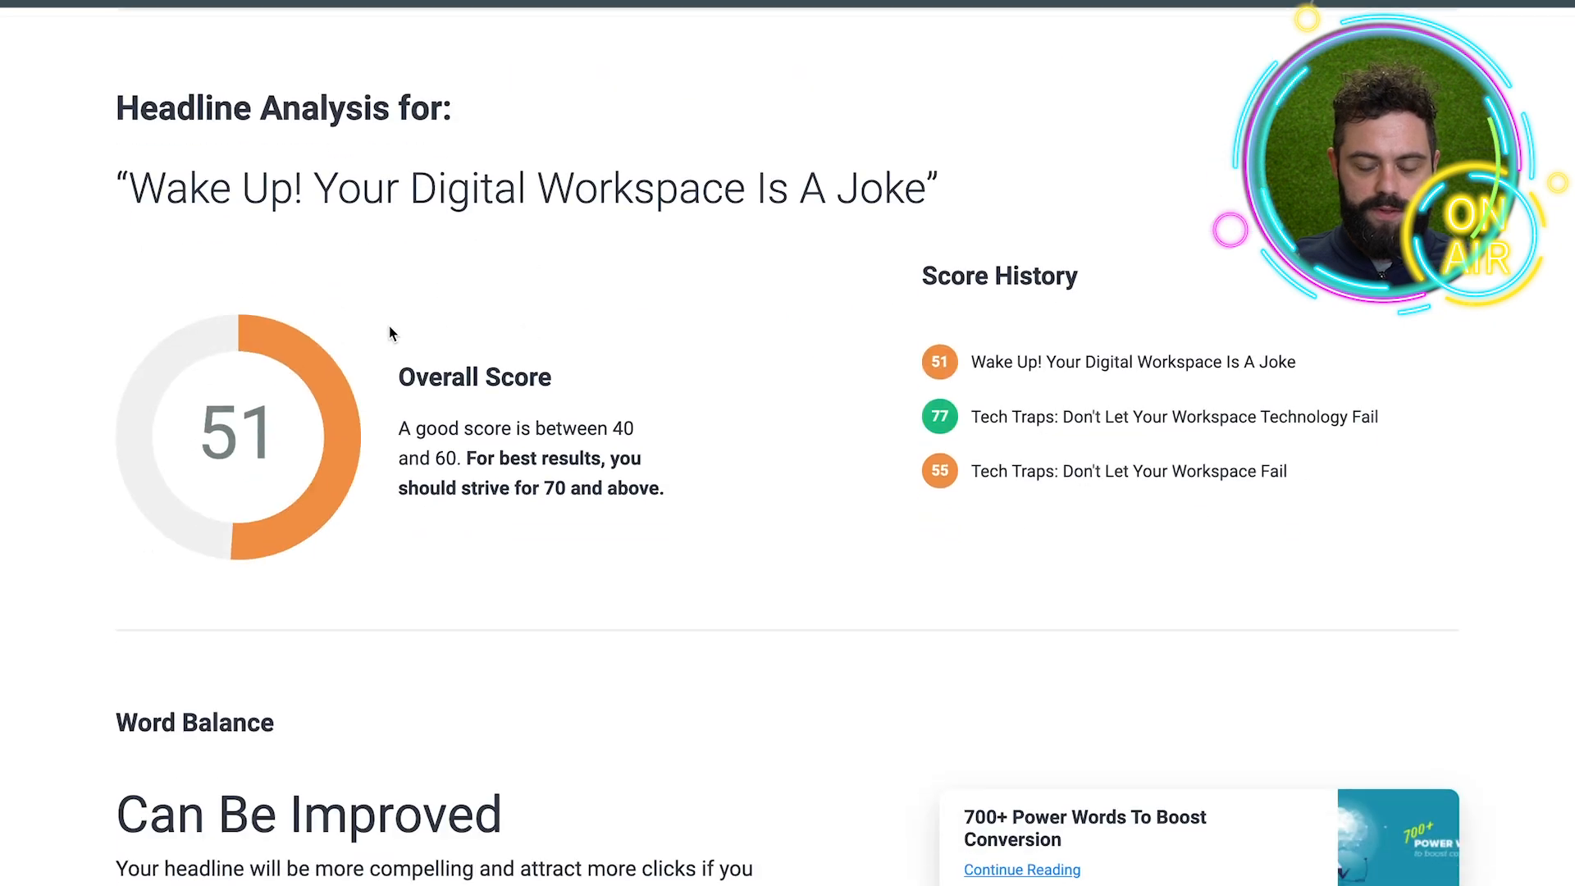
pyautogui.scroll(-2, 353, 340)
pyautogui.scroll(-1, 317, 351)
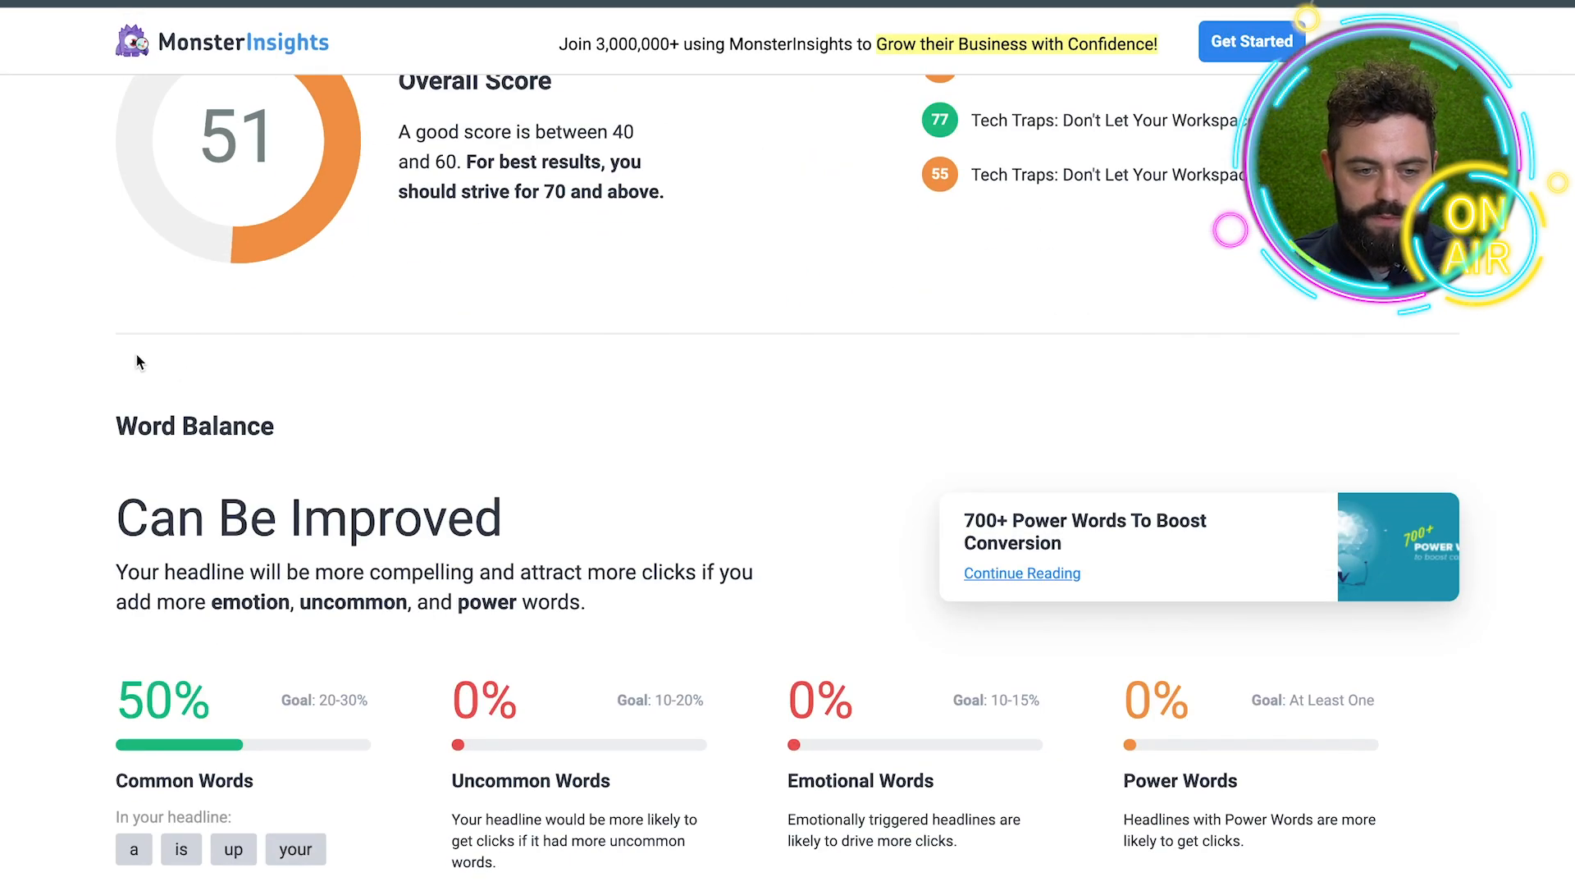
# Step: Review the overall score and word-balance categories for the "Wake Up! Your Digital Workspace is a Joke" headline
pyautogui.scroll(3, 211, 546)
pyautogui.scroll(3, 211, 546)
pyautogui.scroll(-4, 211, 547)
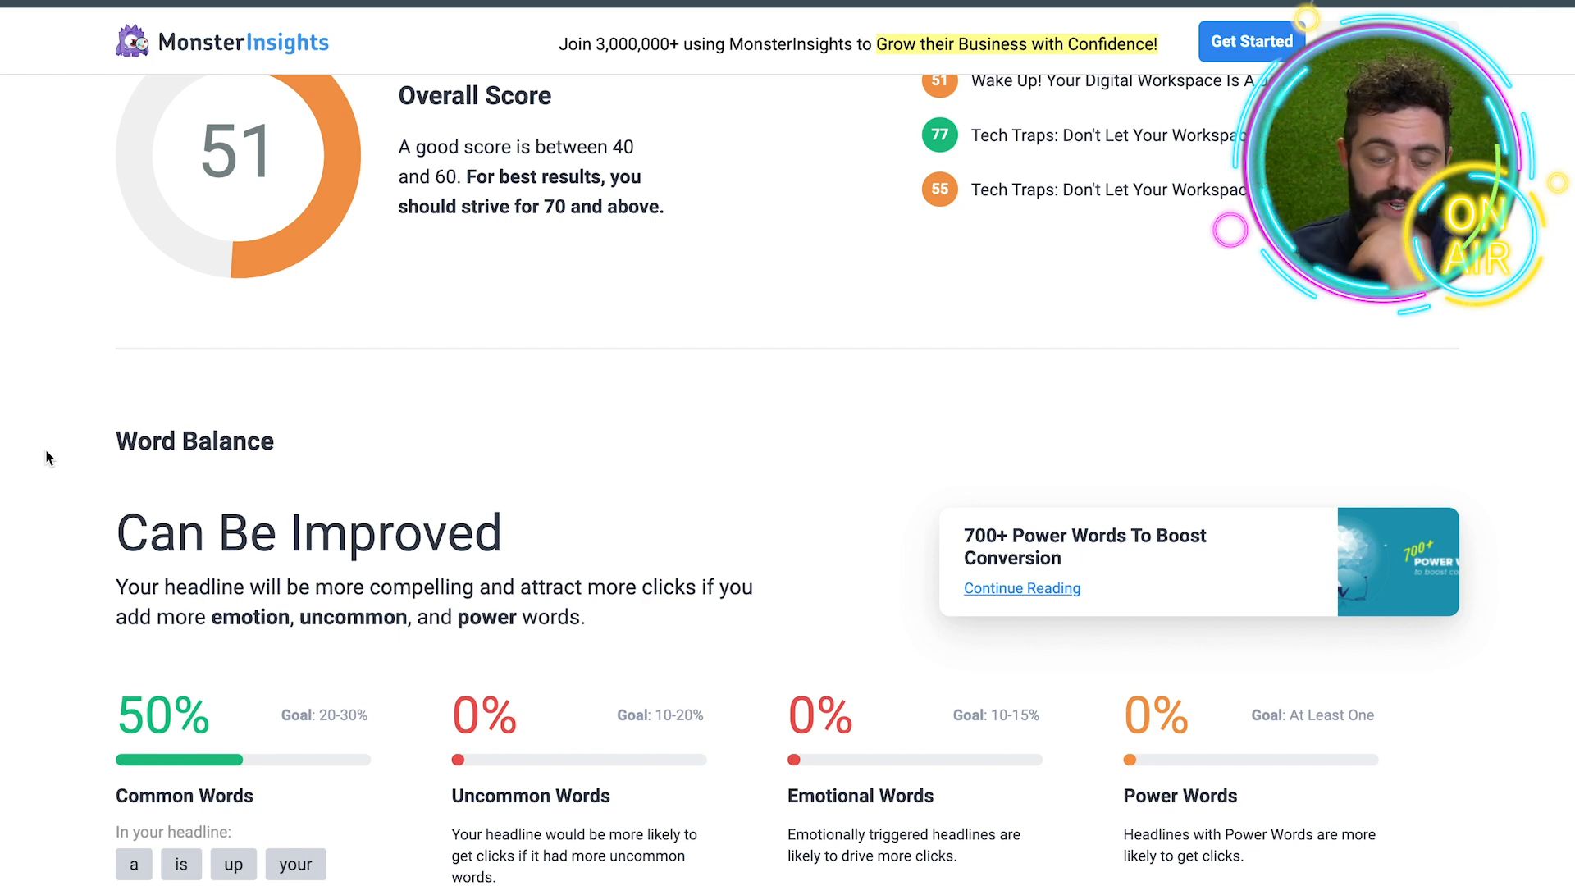
pyautogui.scroll(8, 47, 457)
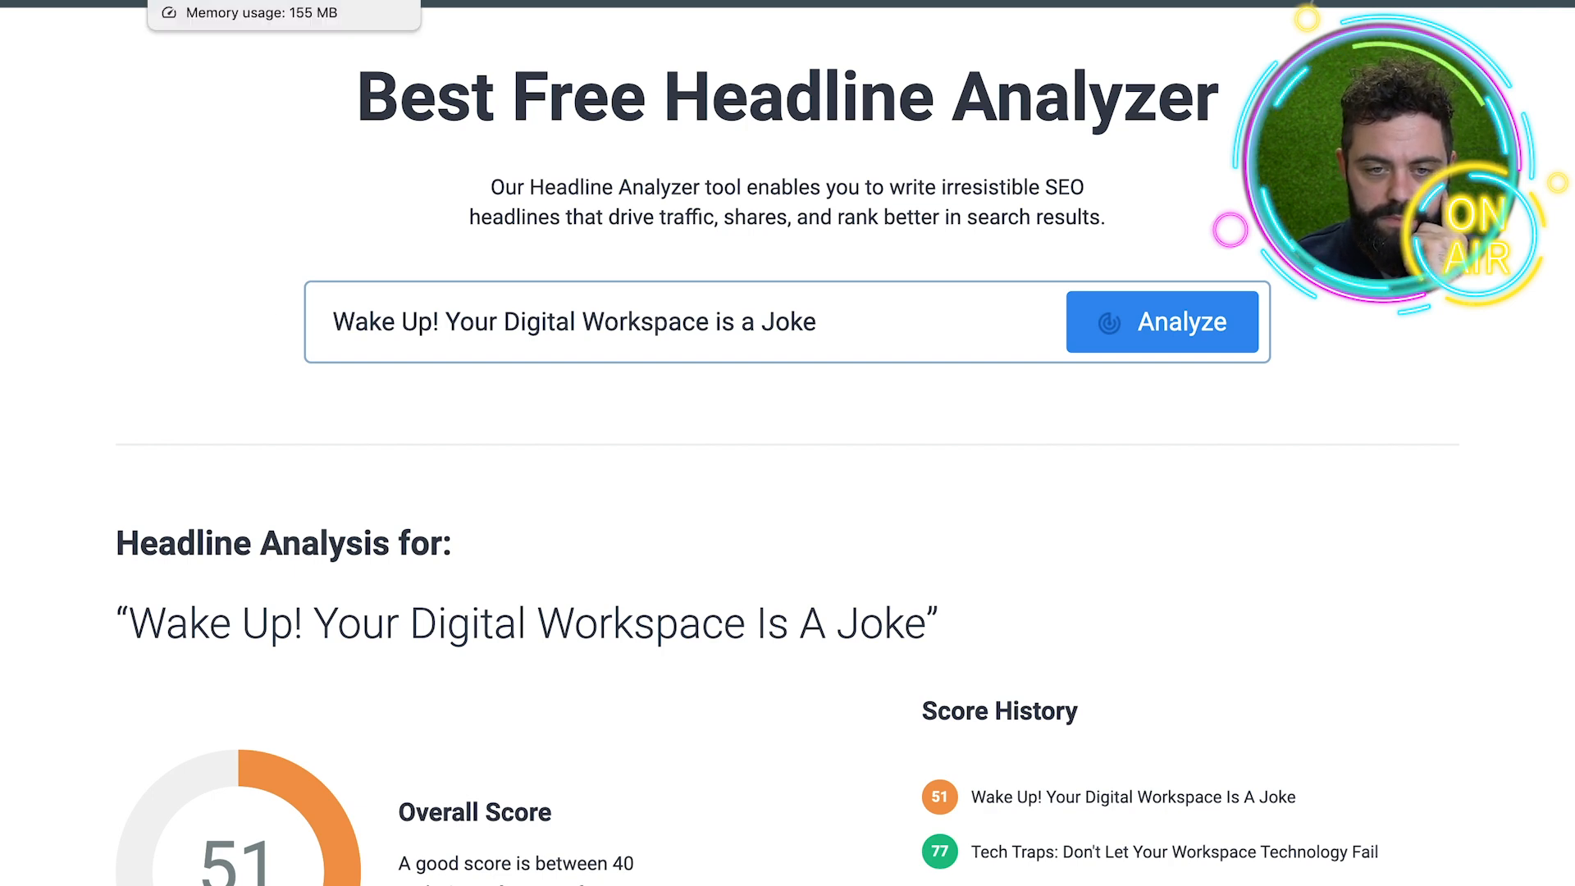
pyautogui.scroll(-4, 90, 652)
pyautogui.scroll(-8, 91, 652)
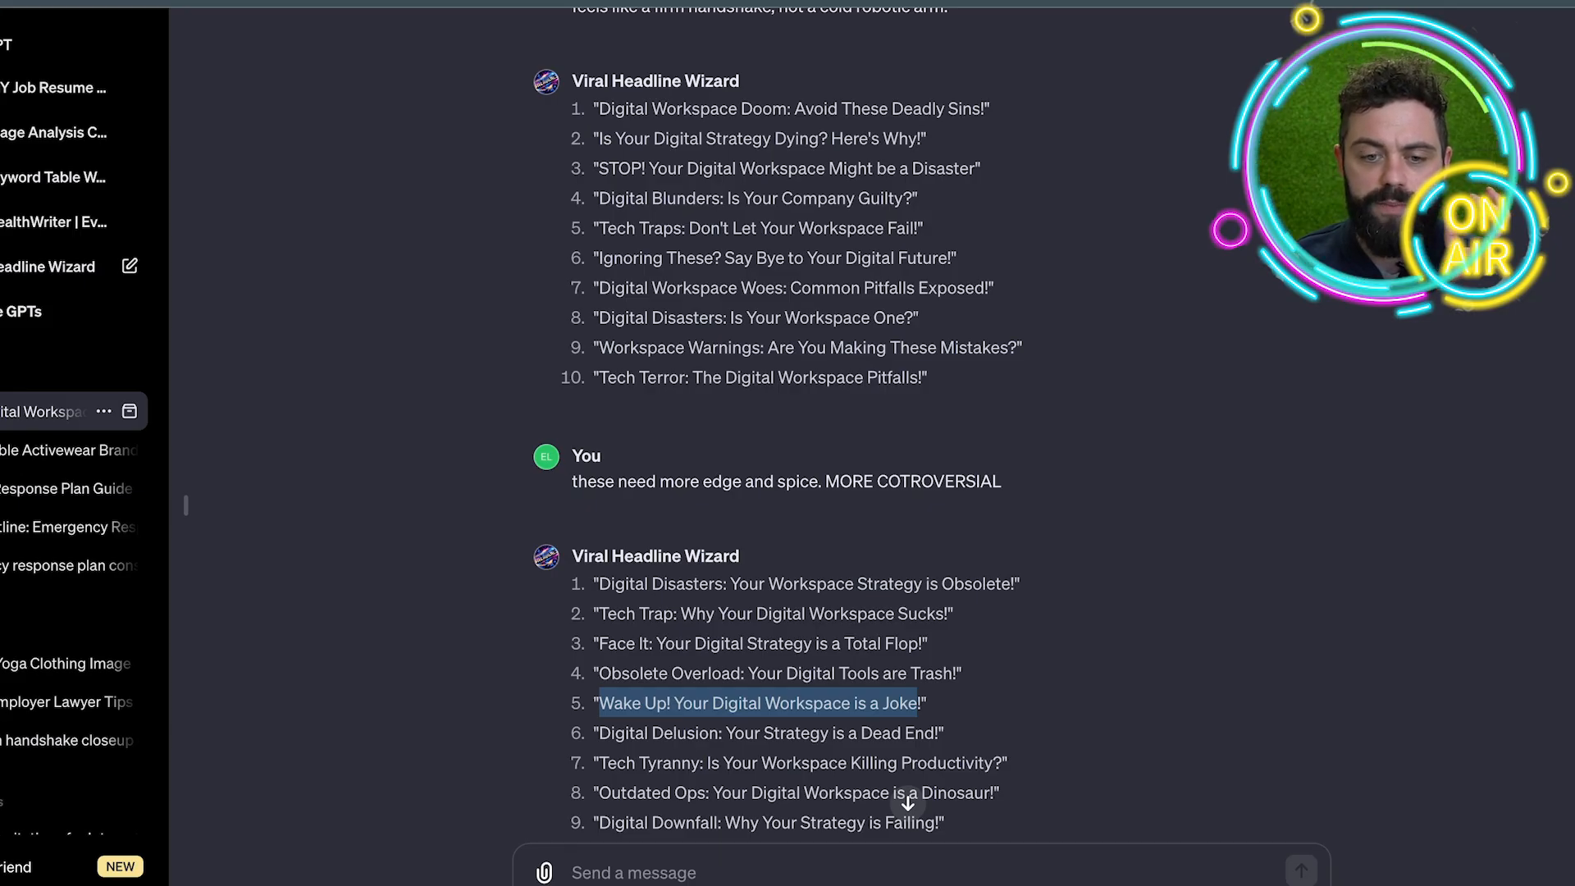
# Step: Switch to the Viral Headline Wizard chat and send "use more power ad emotion words"
pyautogui.scroll(-2, 932, 543)
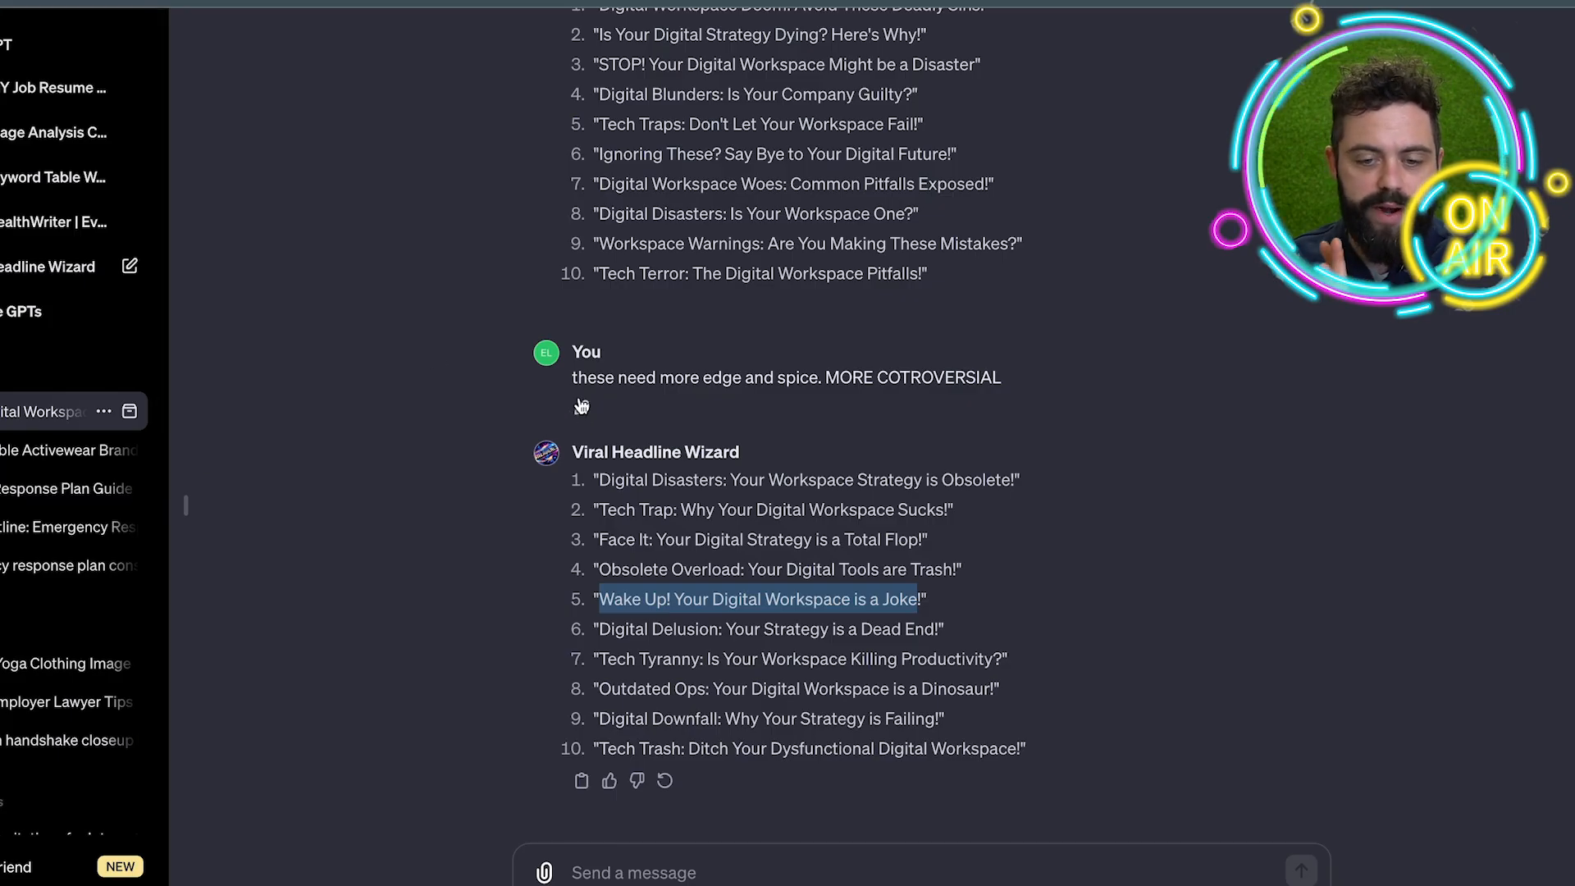
pyautogui.click(785, 869)
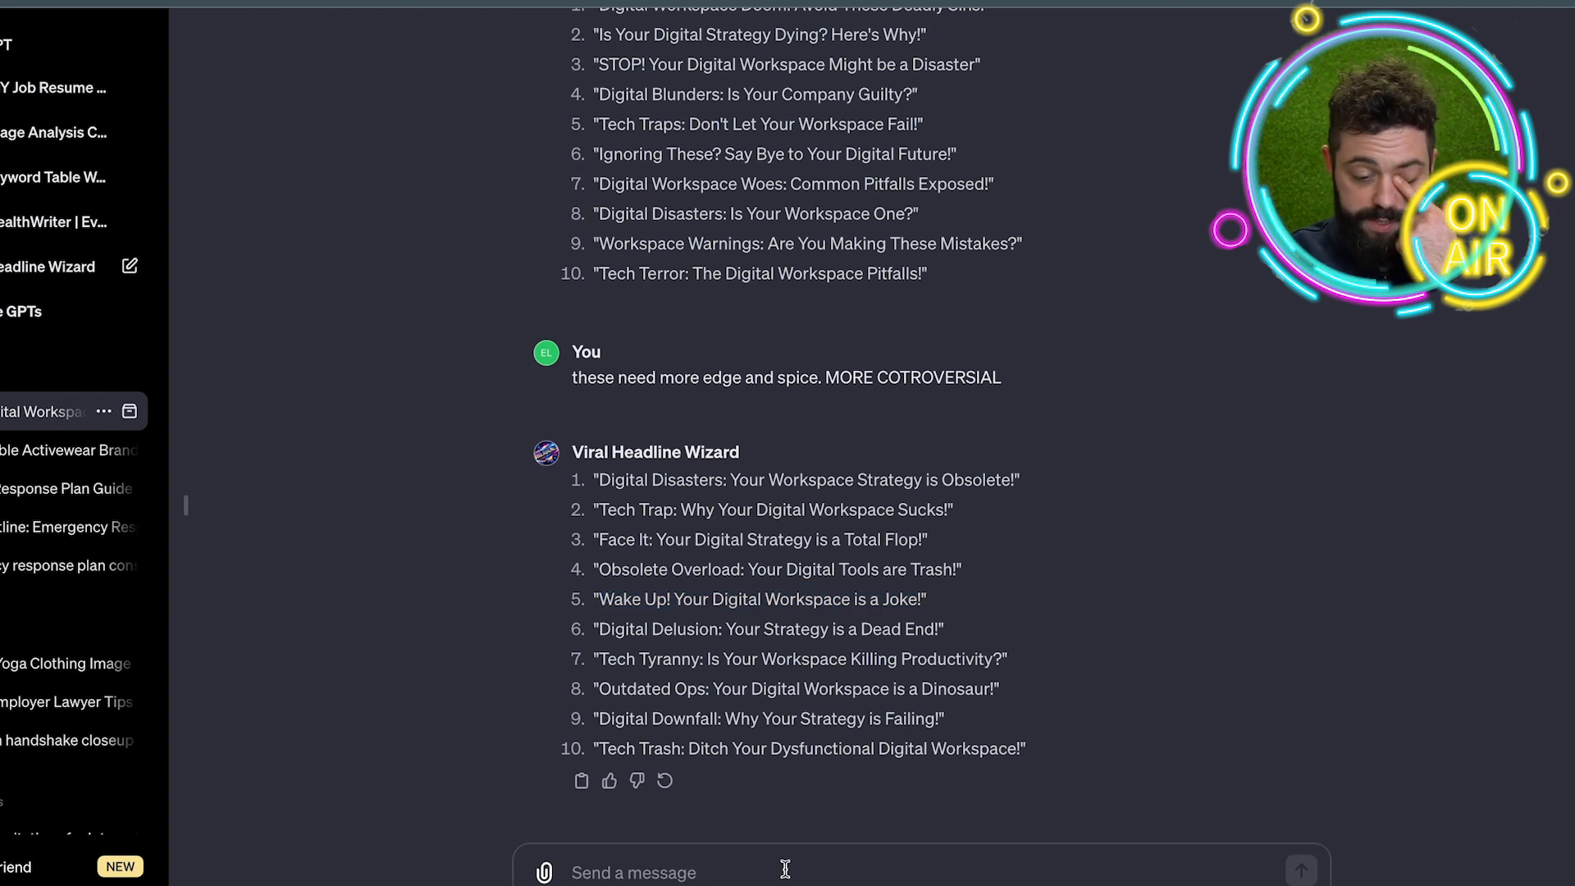
pyautogui.write('use p')
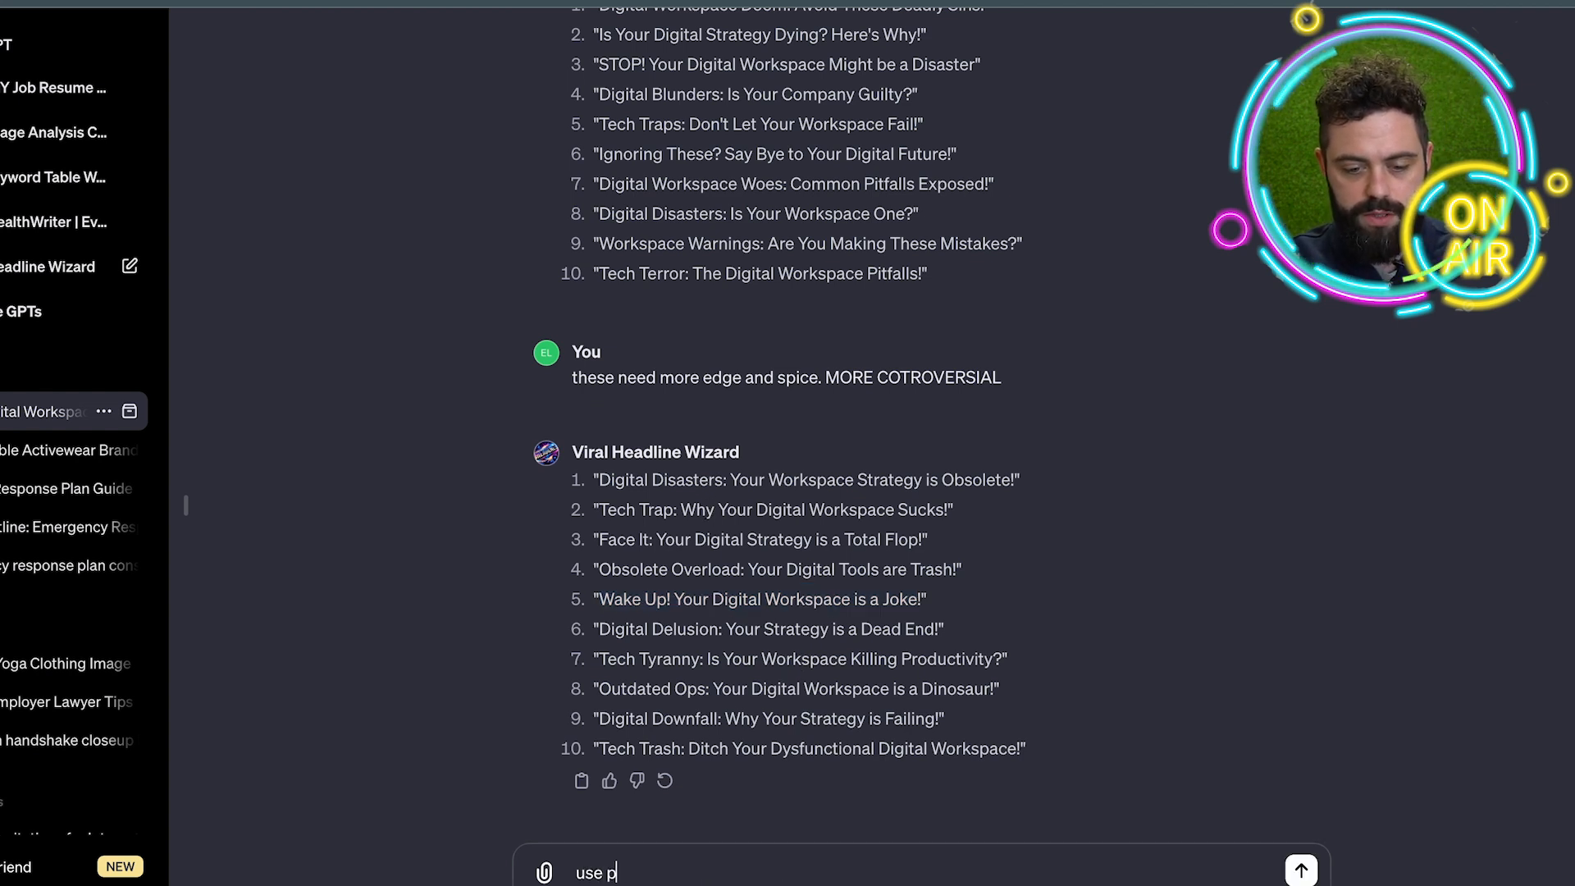
pyautogui.press('BackSpace')
pyautogui.write('more power a')
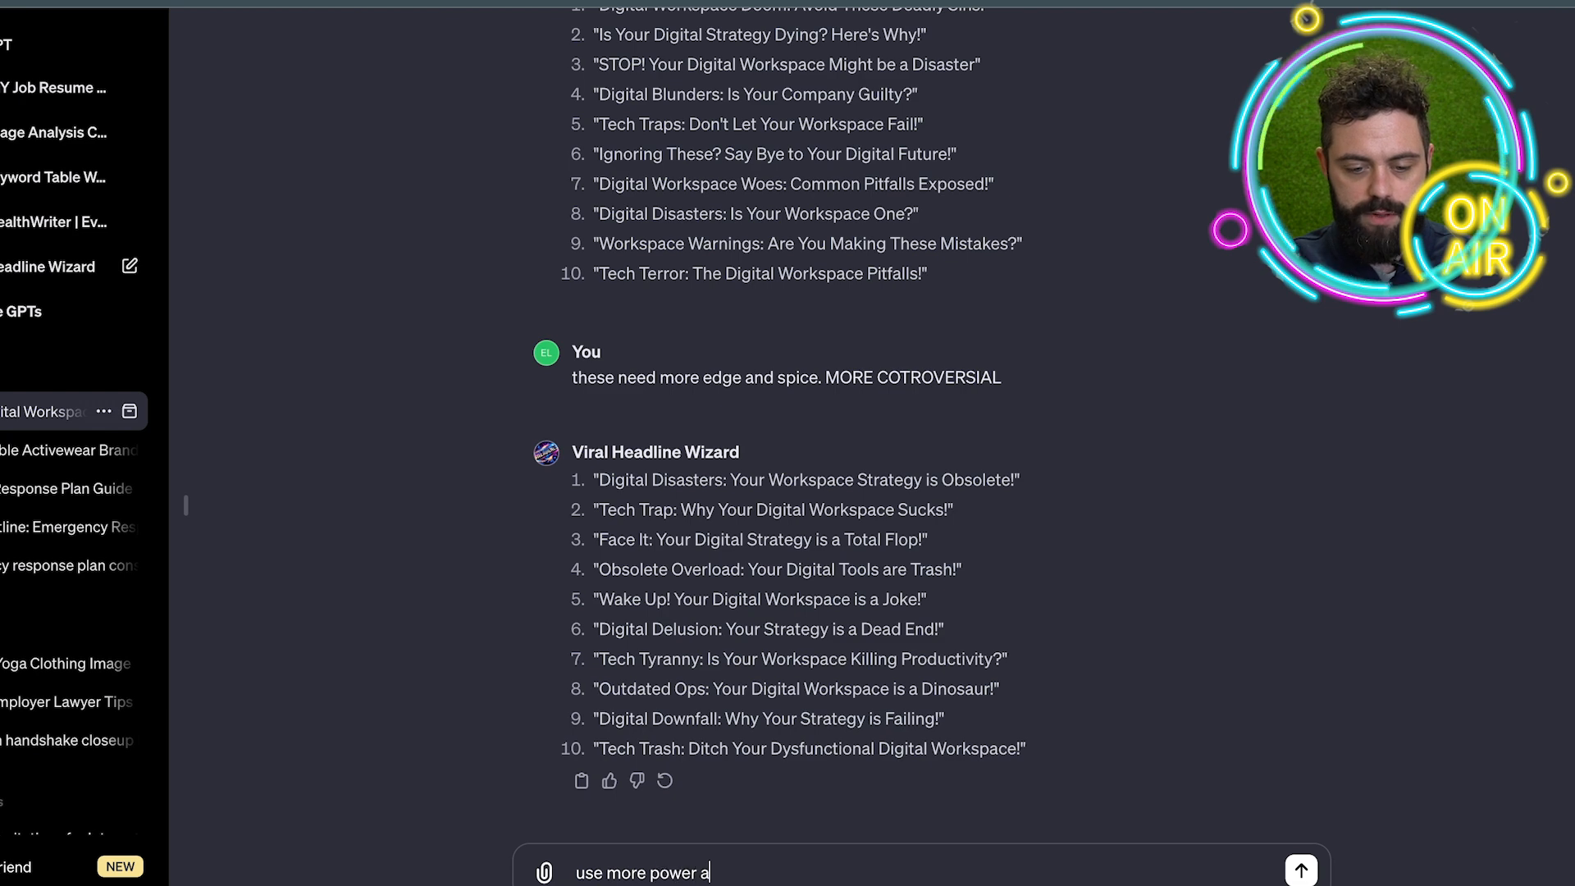
pyautogui.write('d emotion words')
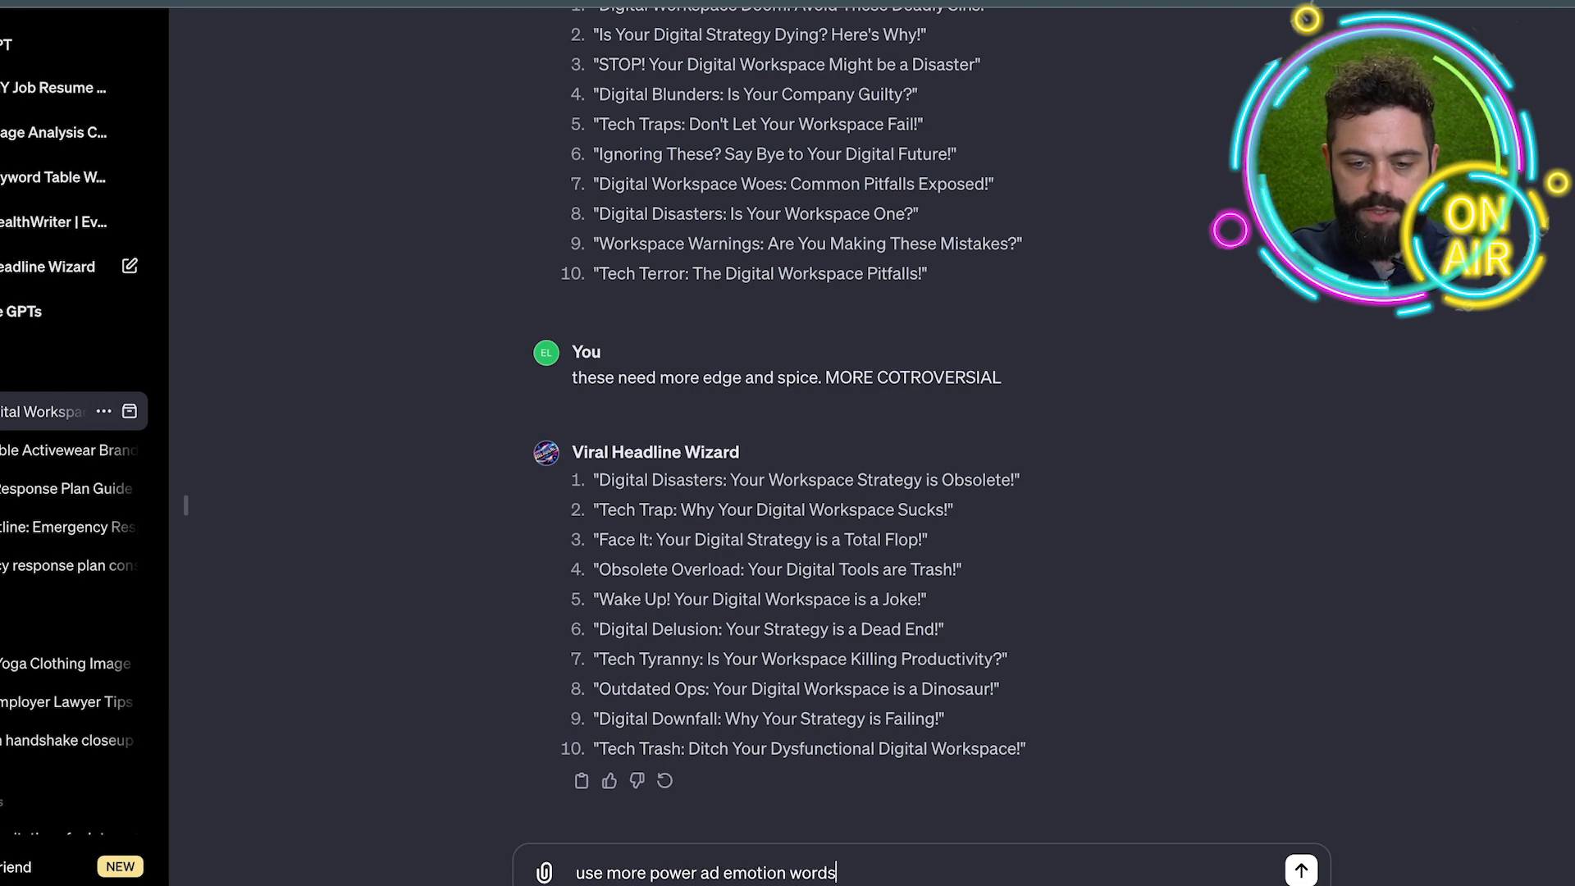
pyautogui.press('Return')
# Step: Copy "Tech Tyranny: Is Your Workspace Strangling Innovation" without its question mark, and analyze it in the MonsterInsights Headline Analyzer in place of the old headline
pyautogui.scroll(1, 995, 650)
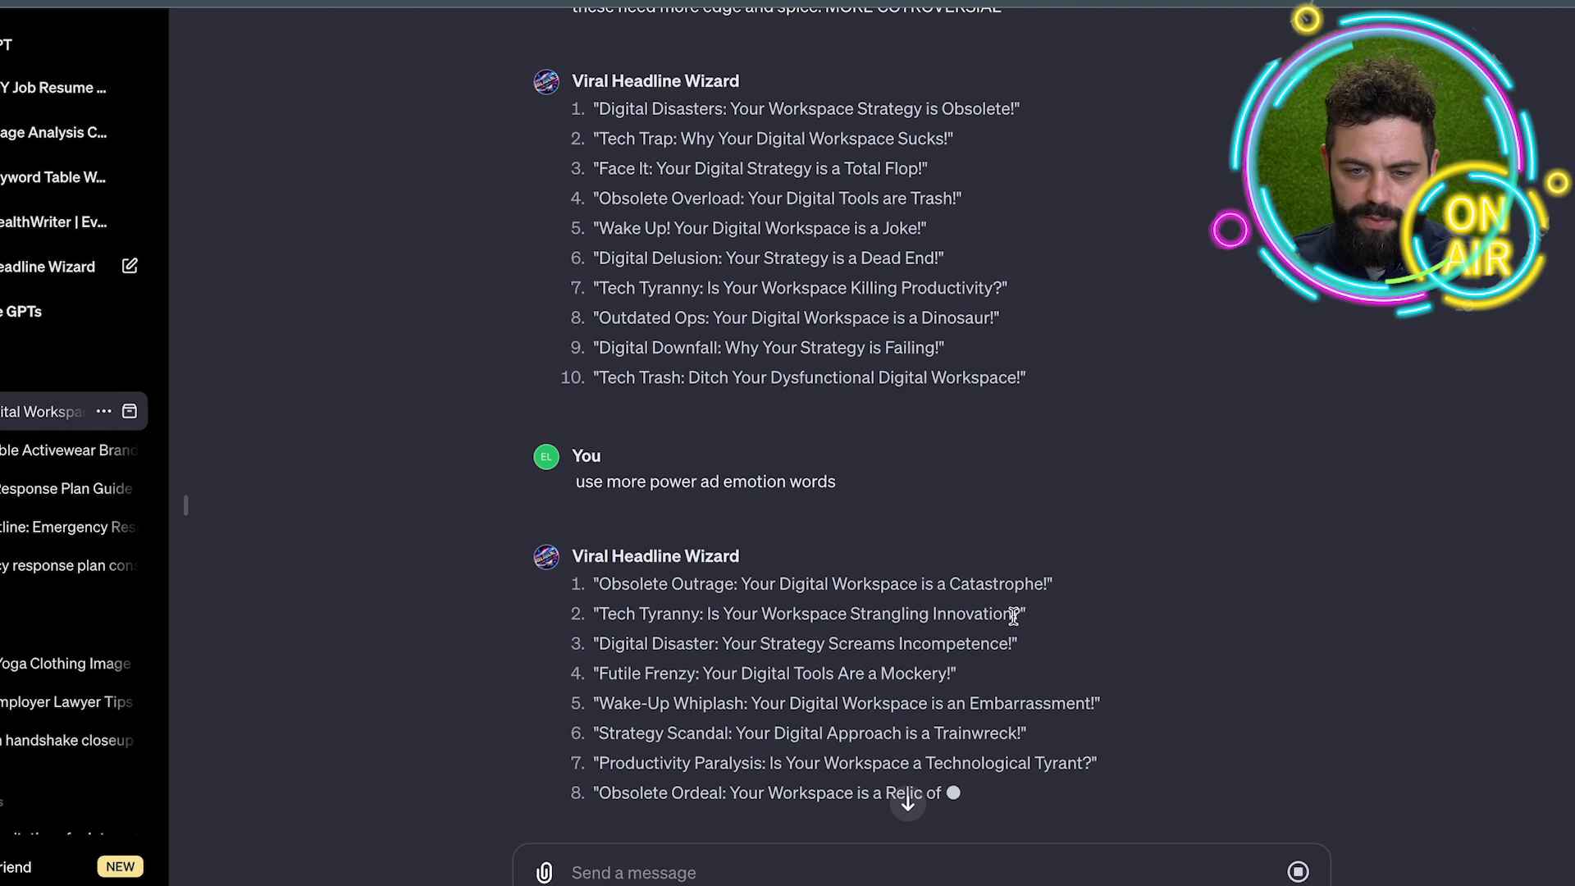
pyautogui.moveTo(1014, 617); pyautogui.dragTo(598, 617)
pyautogui.hotkey('ctrl', 'c')
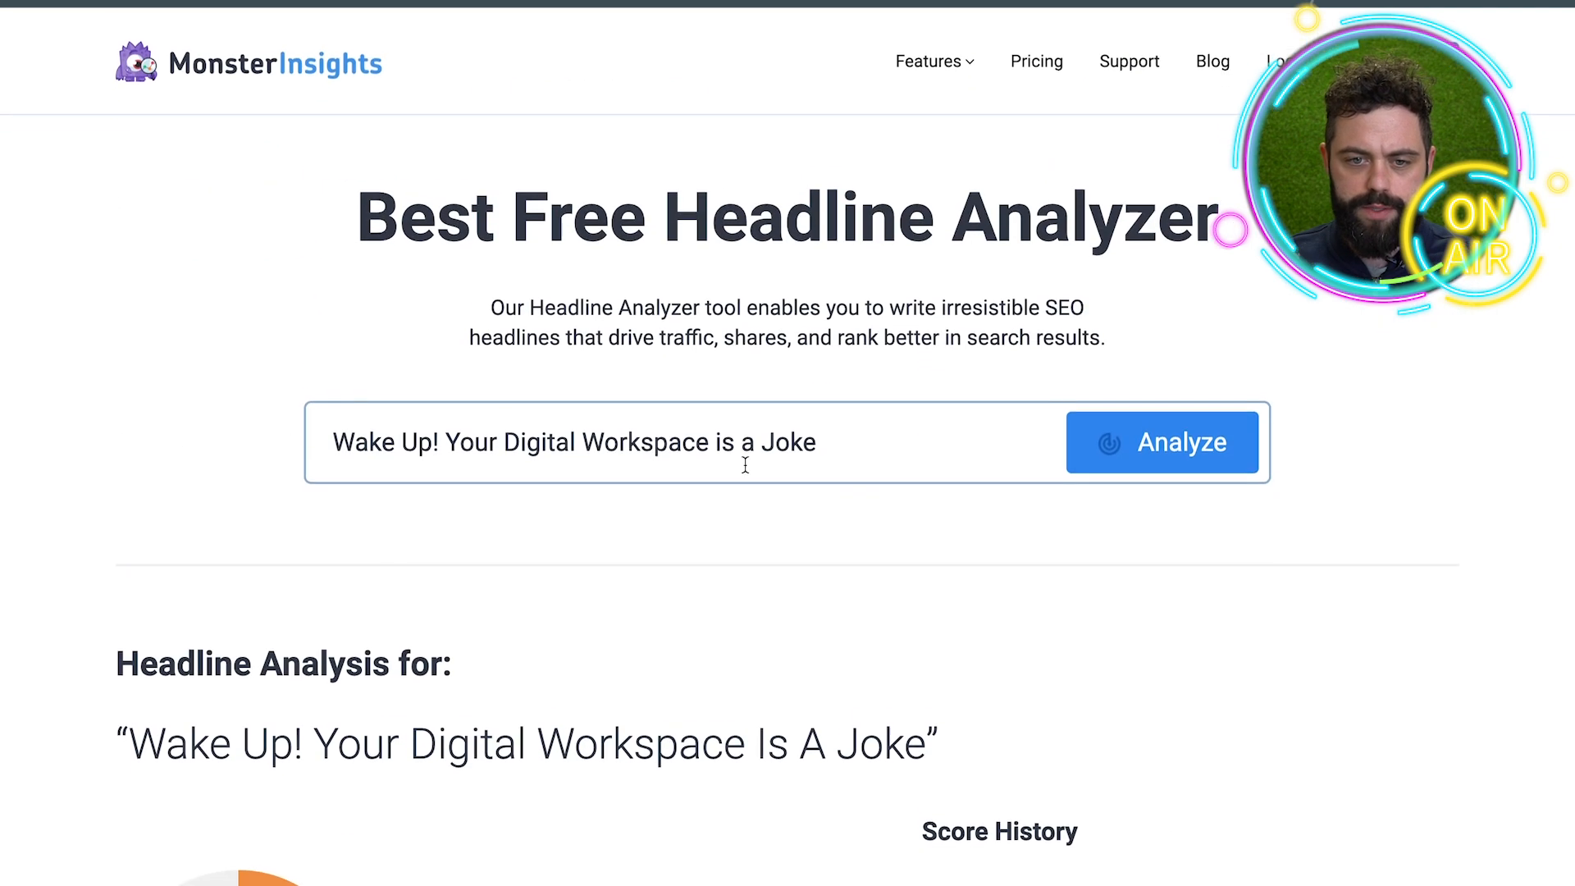
pyautogui.tripleClick(748, 445)
pyautogui.hotkey('ctrl', 'v')
pyautogui.click(1171, 460)
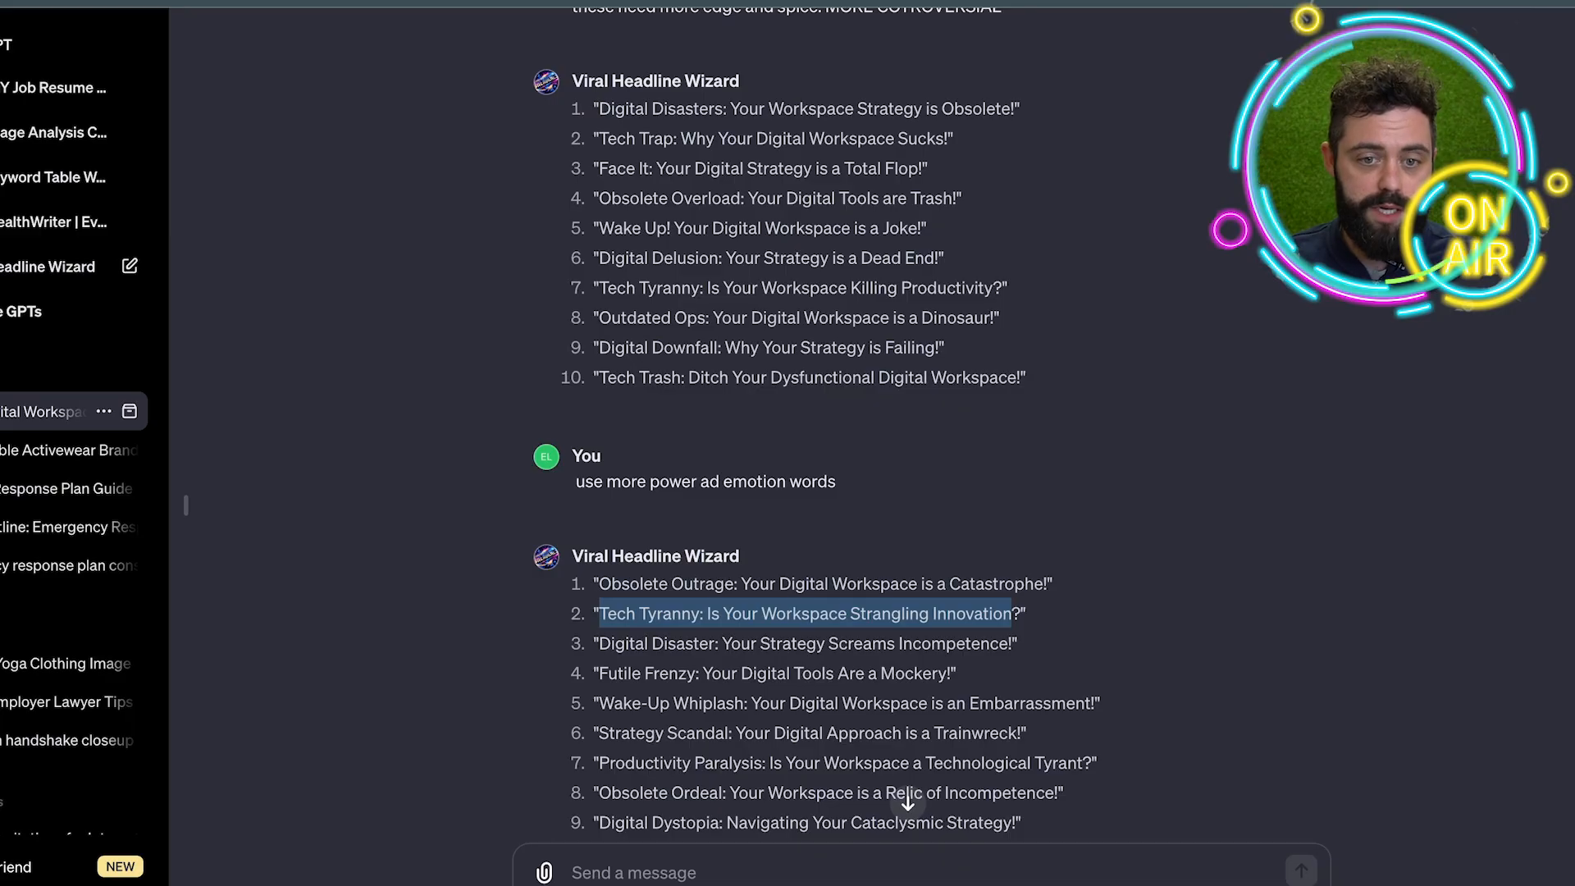
# Step: Switch to the Viral Headline Wizard chat and send "create 10 titles for an SEO blog targeting the keyword "Best headphones under 100""
pyautogui.click(700, 597)
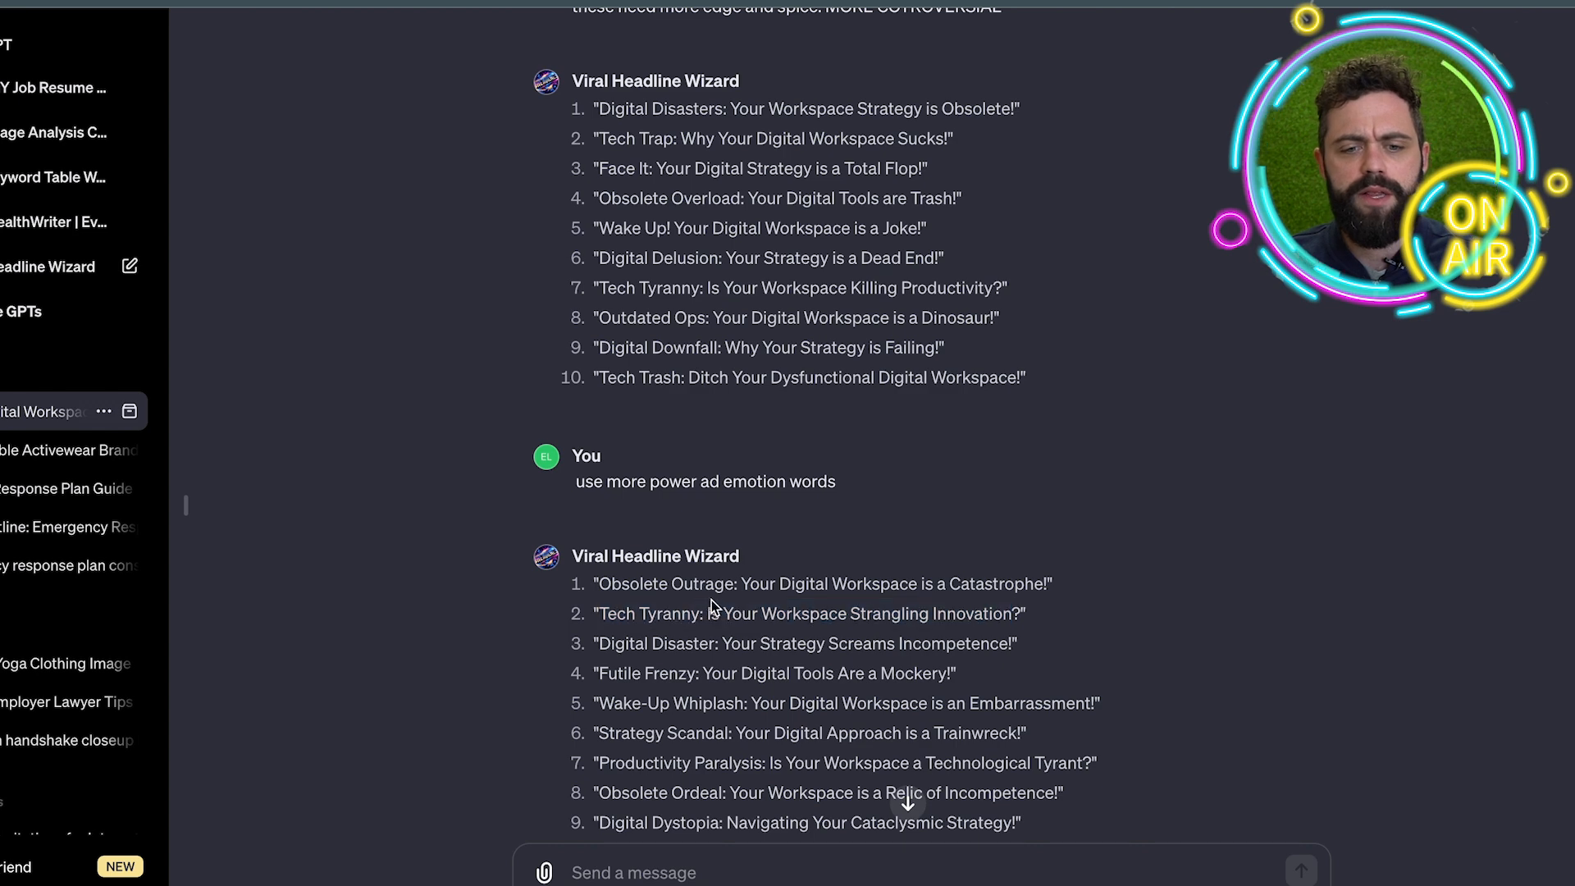
pyautogui.scroll(-2, 701, 597)
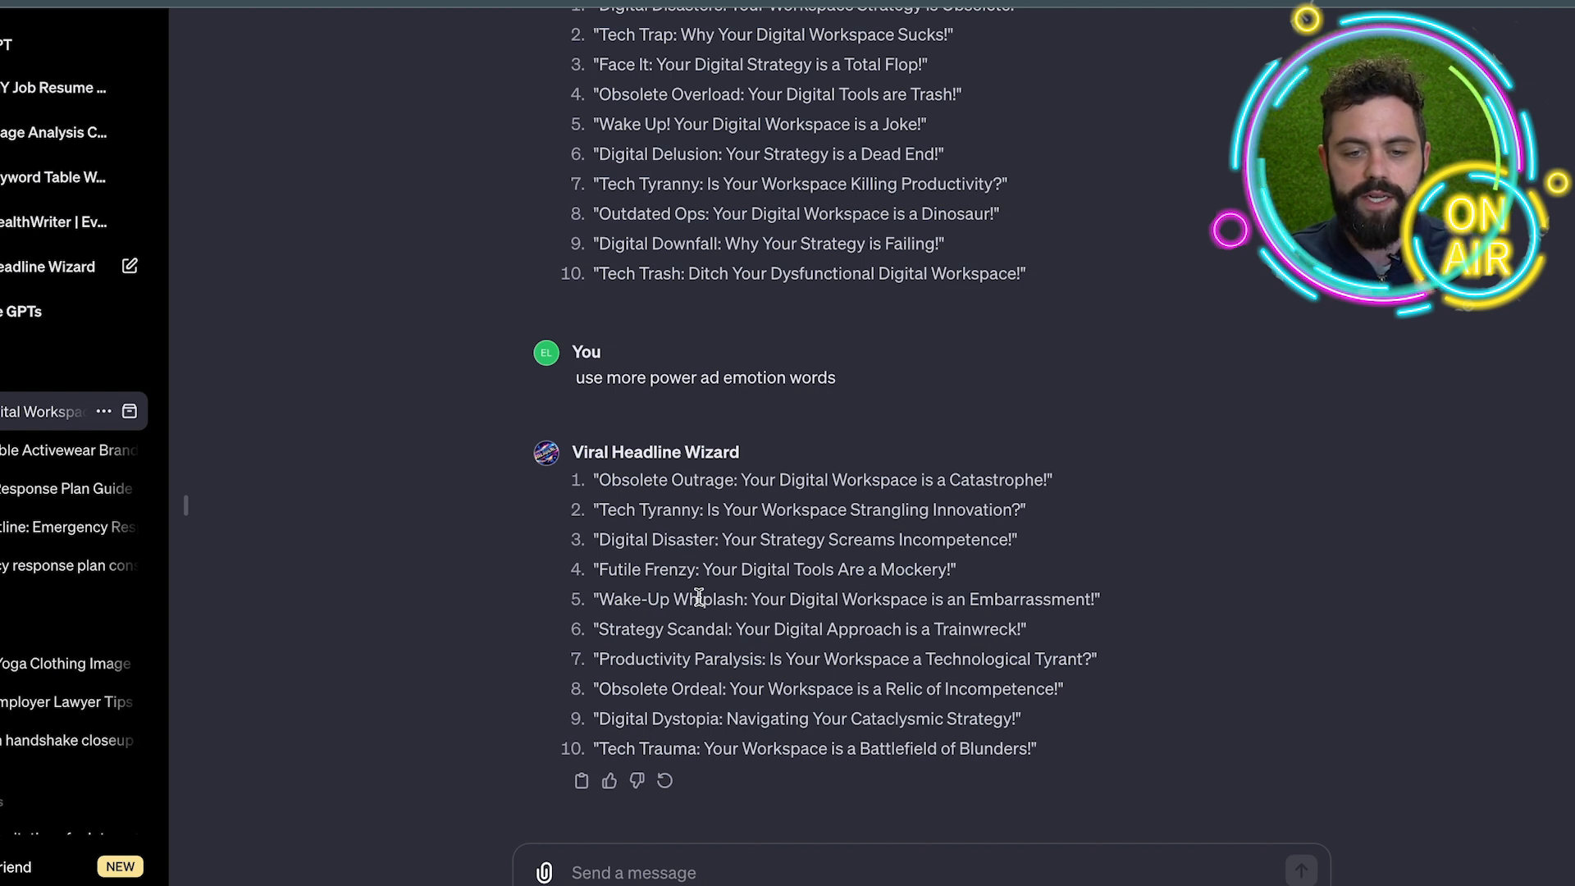
pyautogui.click(735, 878)
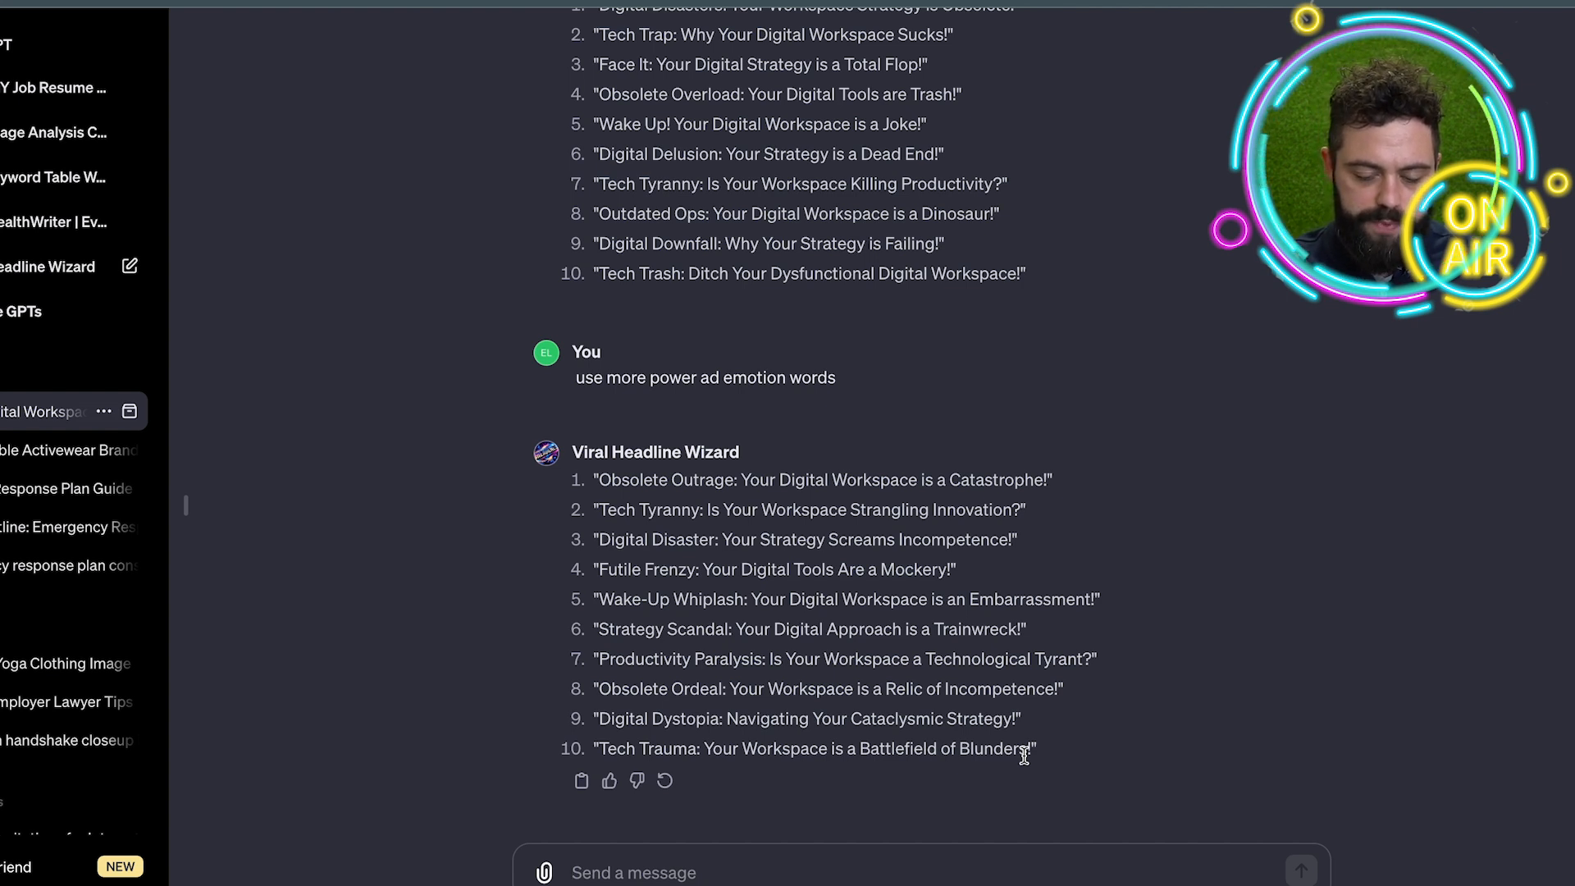
pyautogui.write('creat')
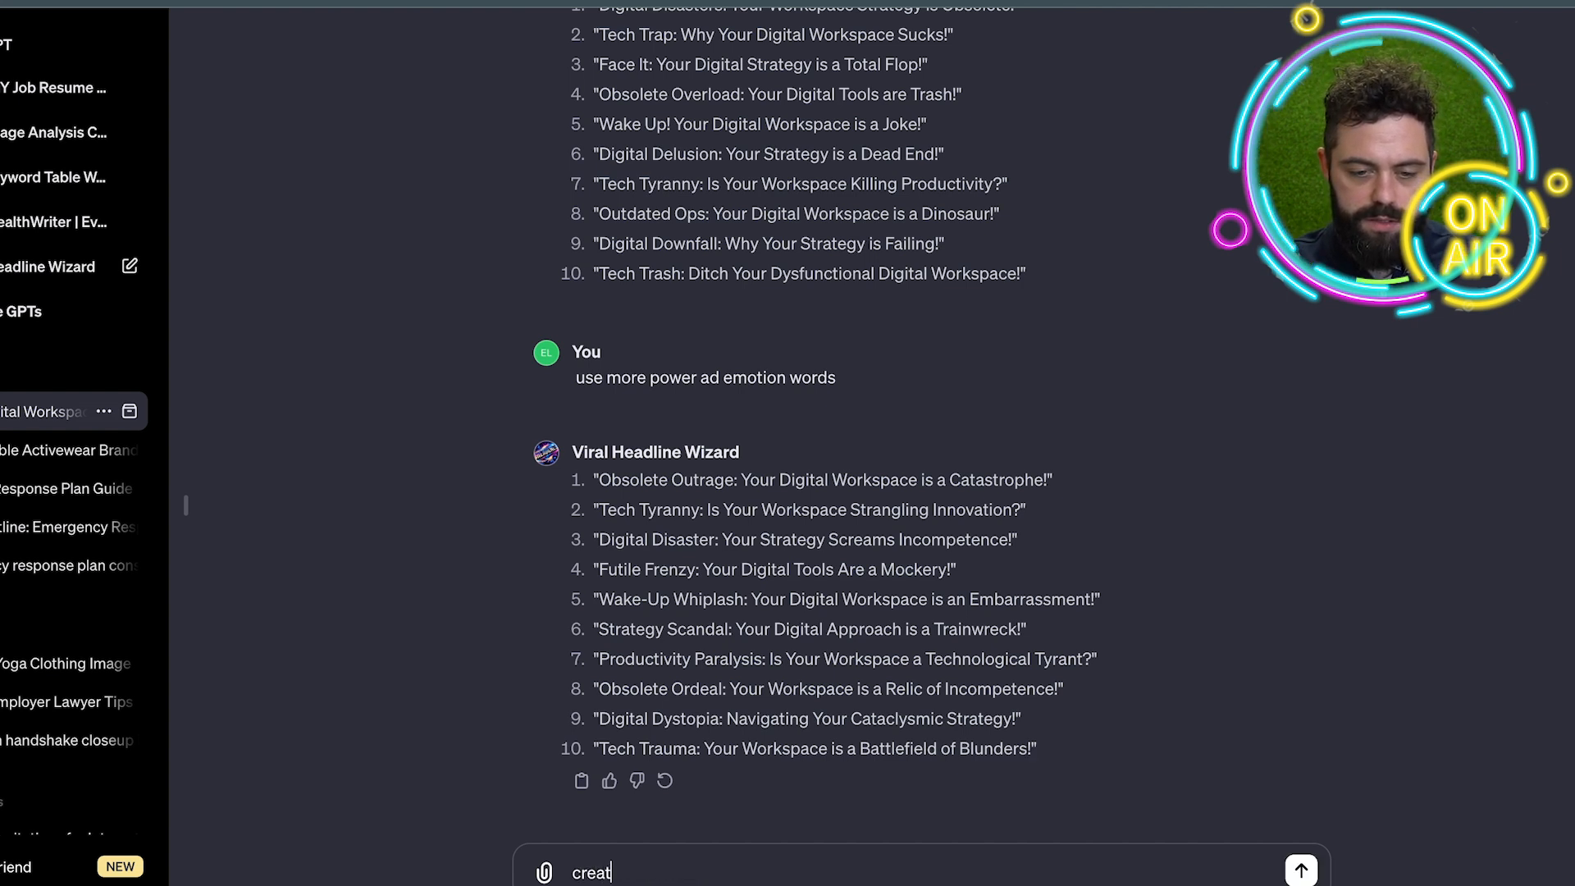
pyautogui.write('e 10 titles for an SEO blog targeting th')
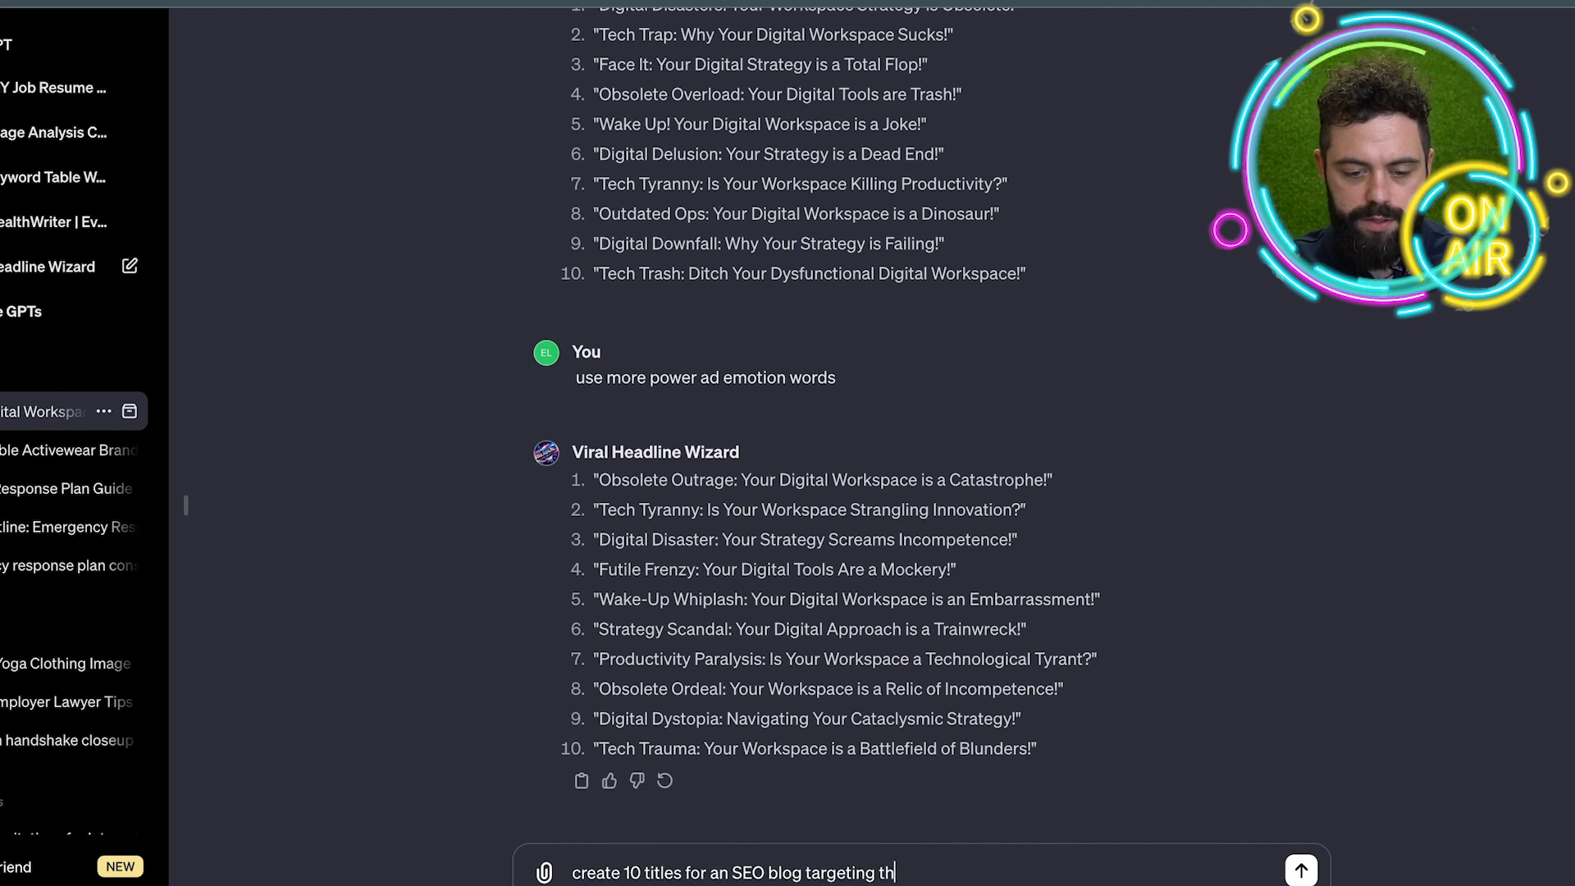
pyautogui.write('e keyword "Best headphoes under $')
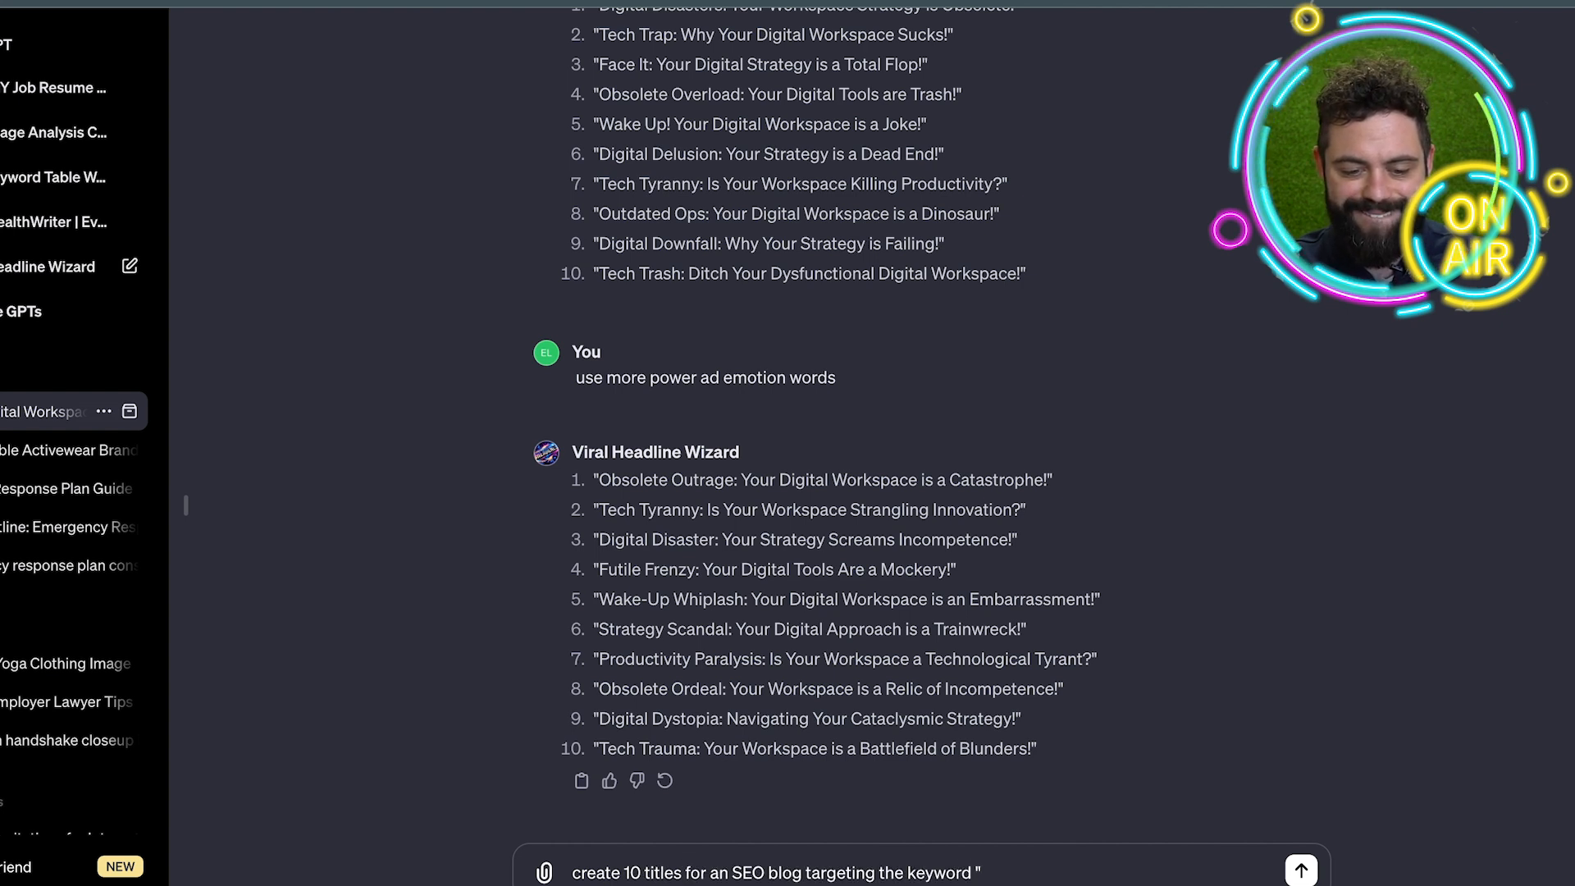
pyautogui.press('BackSpace')
pyautogui.write('100')
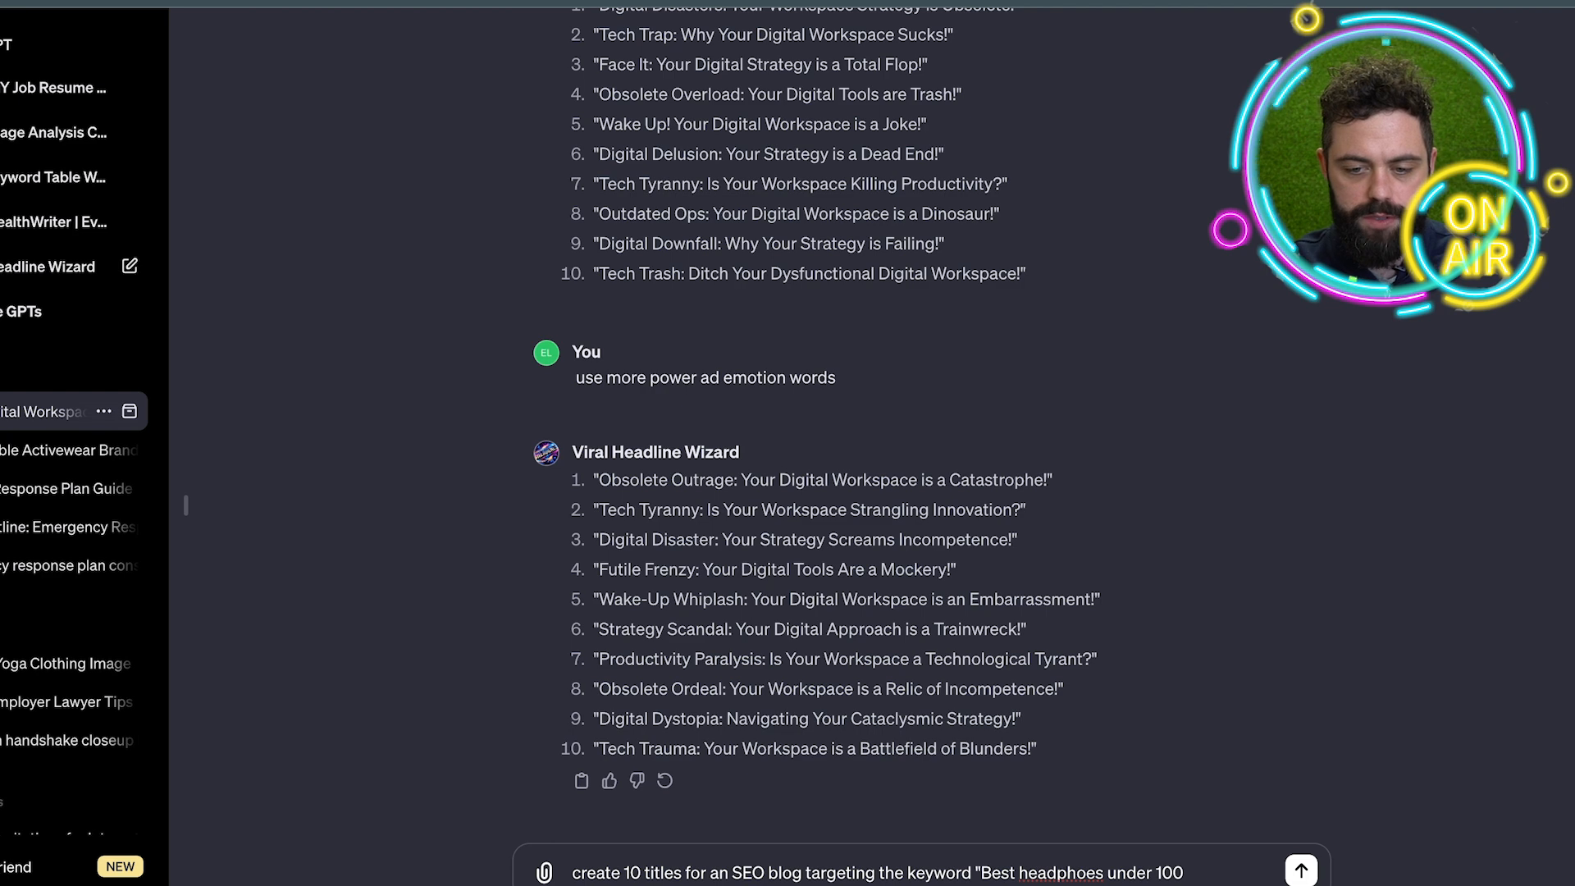
pyautogui.click(1081, 873)
pyautogui.write('n')
pyautogui.press('End')
pyautogui.write('"')
pyautogui.press('Return')
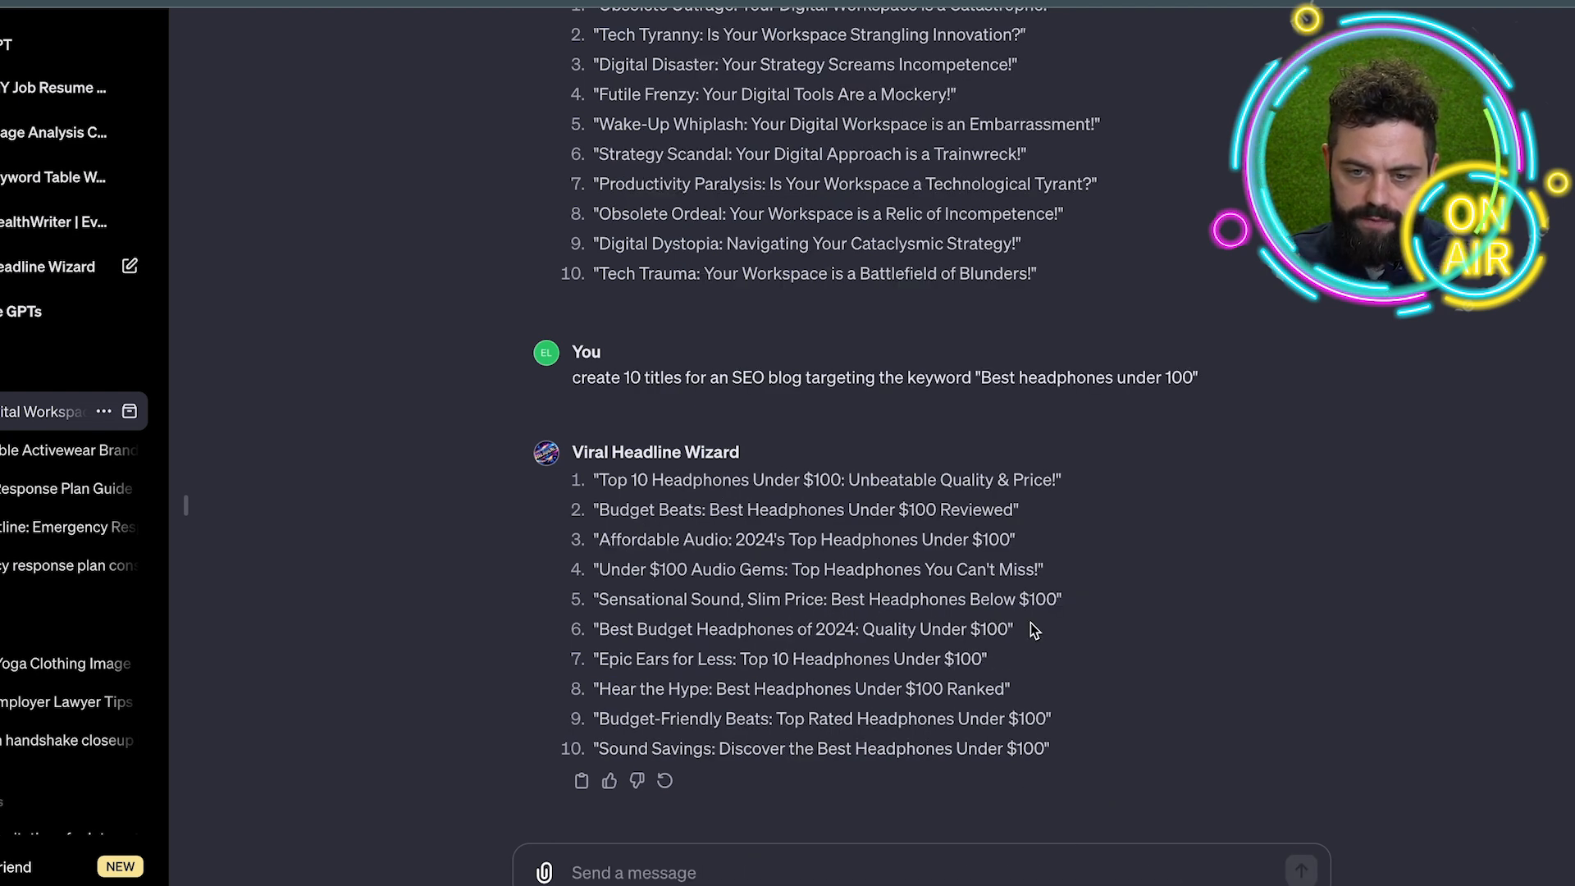
pyautogui.moveTo(1009, 630); pyautogui.dragTo(601, 626)
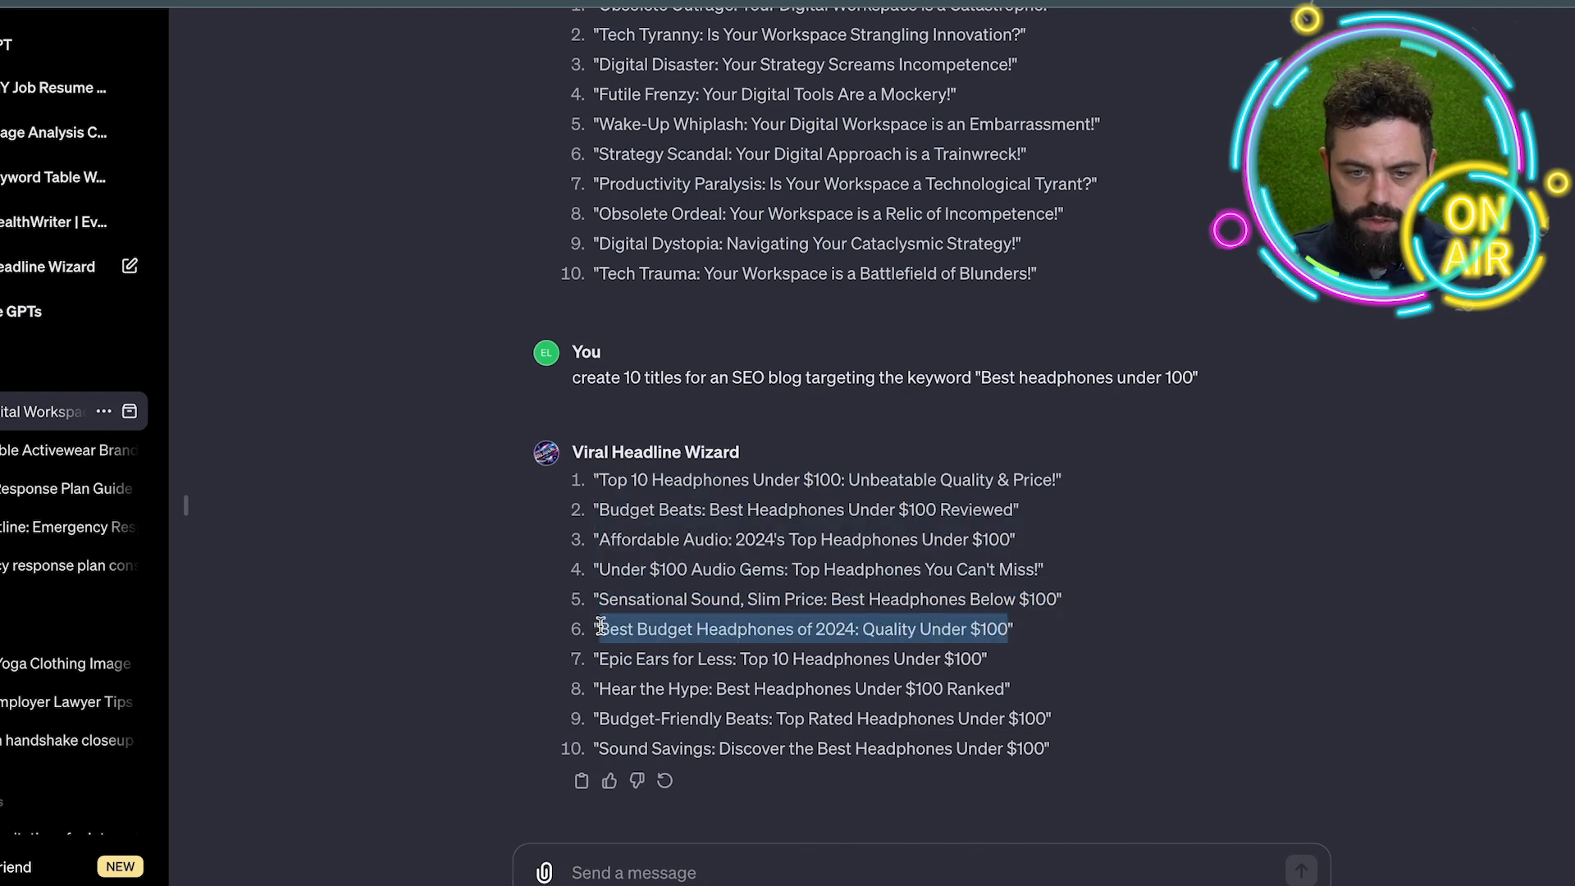
pyautogui.click(1012, 598)
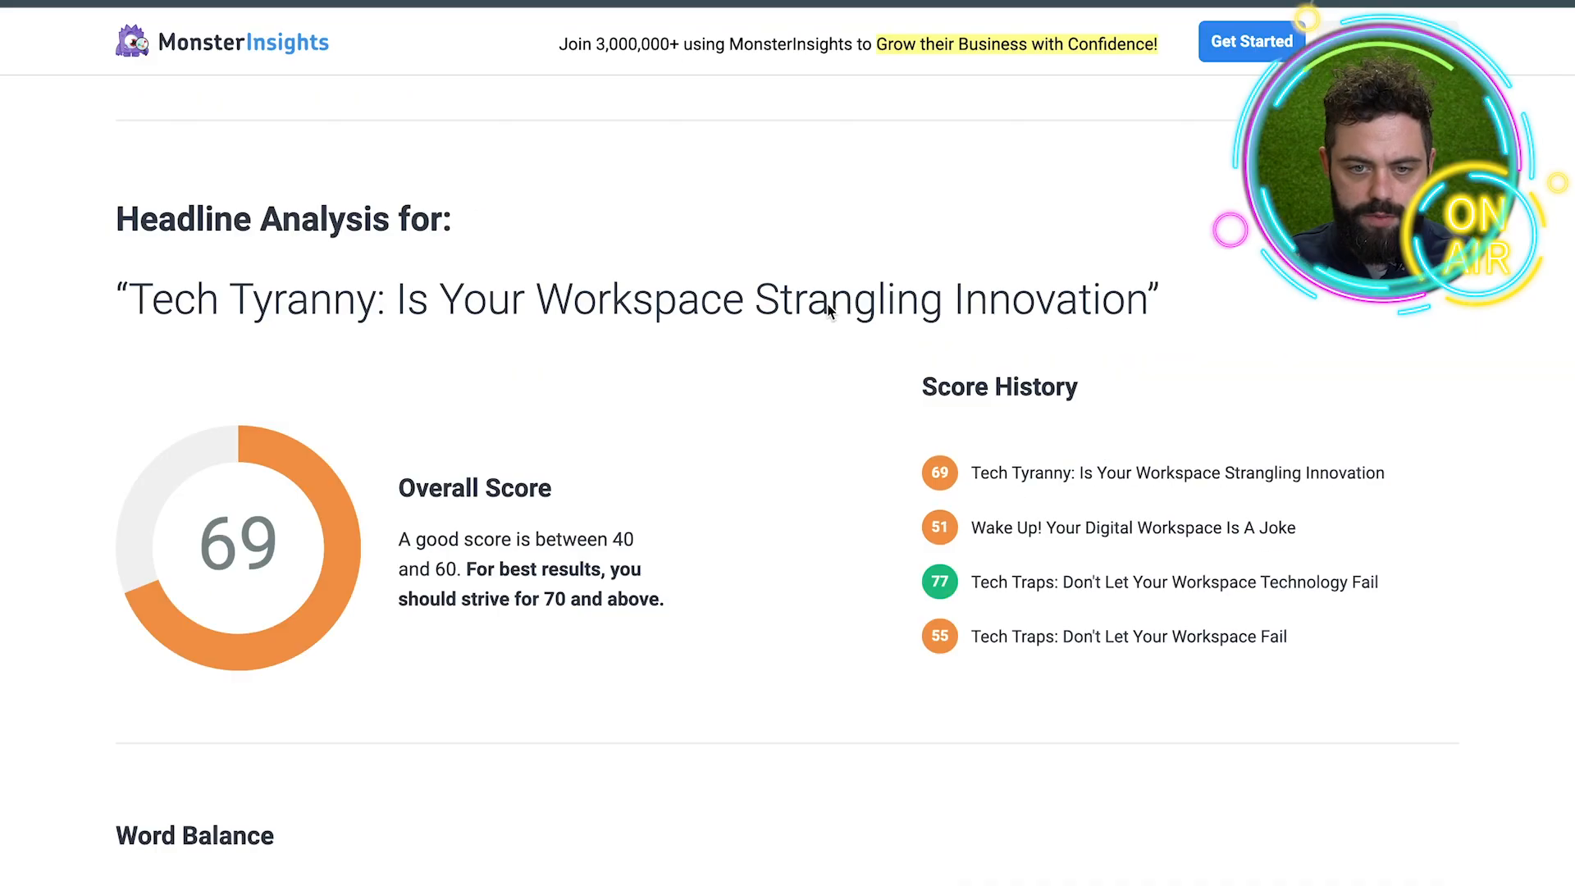
pyautogui.scroll(2, 830, 311)
pyautogui.tripleClick(793, 151)
pyautogui.write('w')
pyautogui.moveTo(490, 165); pyautogui.dragTo(218, 140)
pyautogui.click(337, 140)
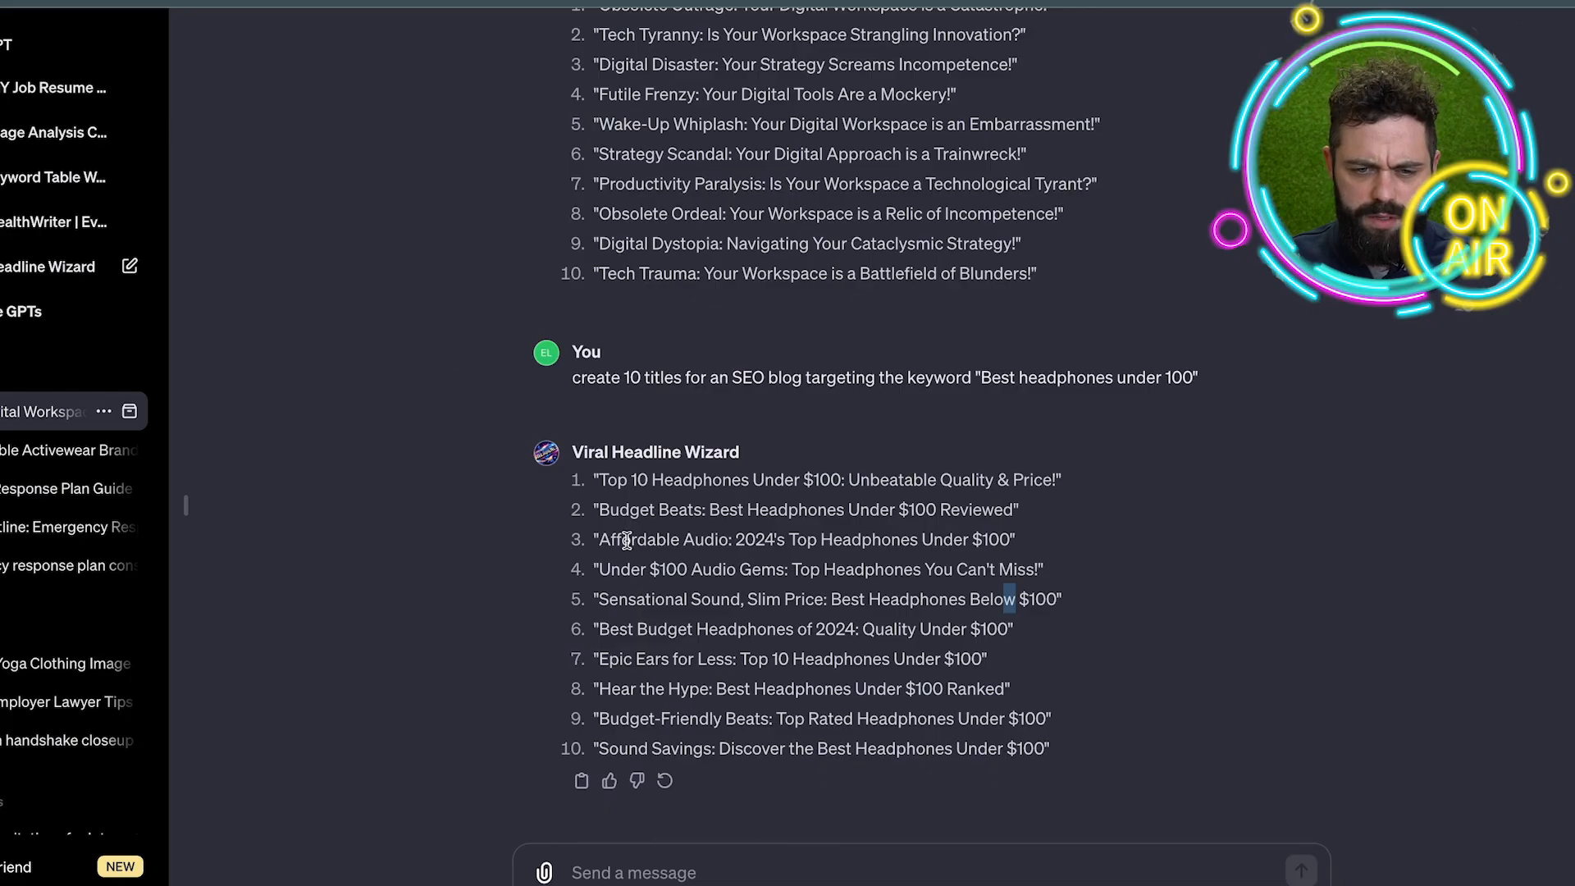
pyautogui.moveTo(1004, 595); pyautogui.dragTo(1020, 594)
pyautogui.click(1019, 594)
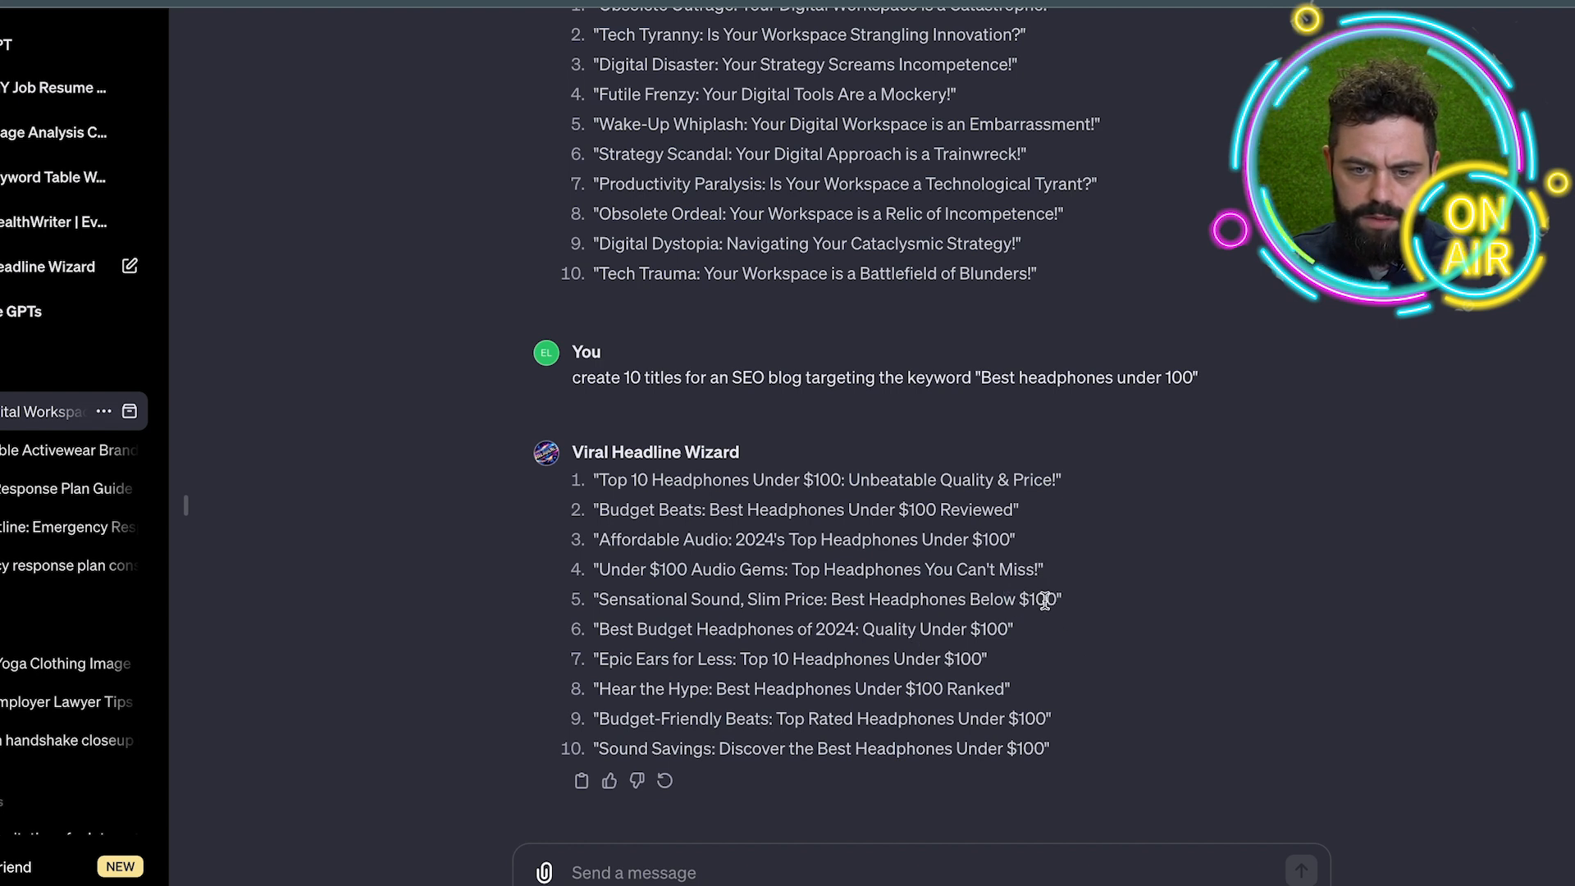
# Step: Copy the title "Best Budget Headphones of 2024: Quality Under $100" from the chat and switch to the MonsterInsights Headline Analyzer
pyautogui.moveTo(1014, 629); pyautogui.dragTo(611, 630)
pyautogui.press('super+c')
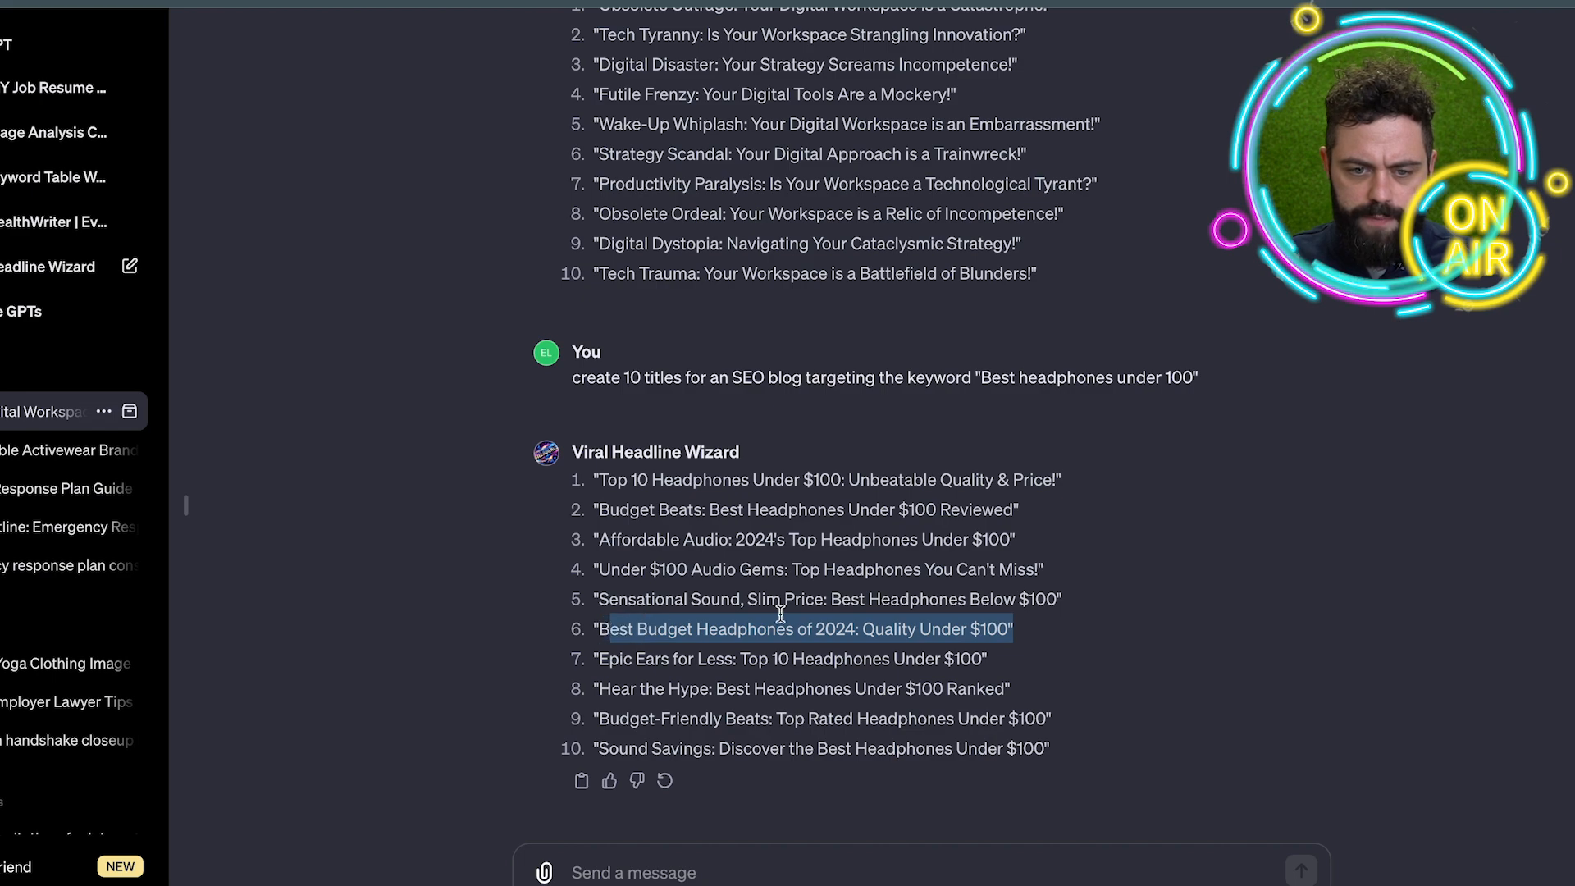
pyautogui.hotkey('ctrl', 'Tab')
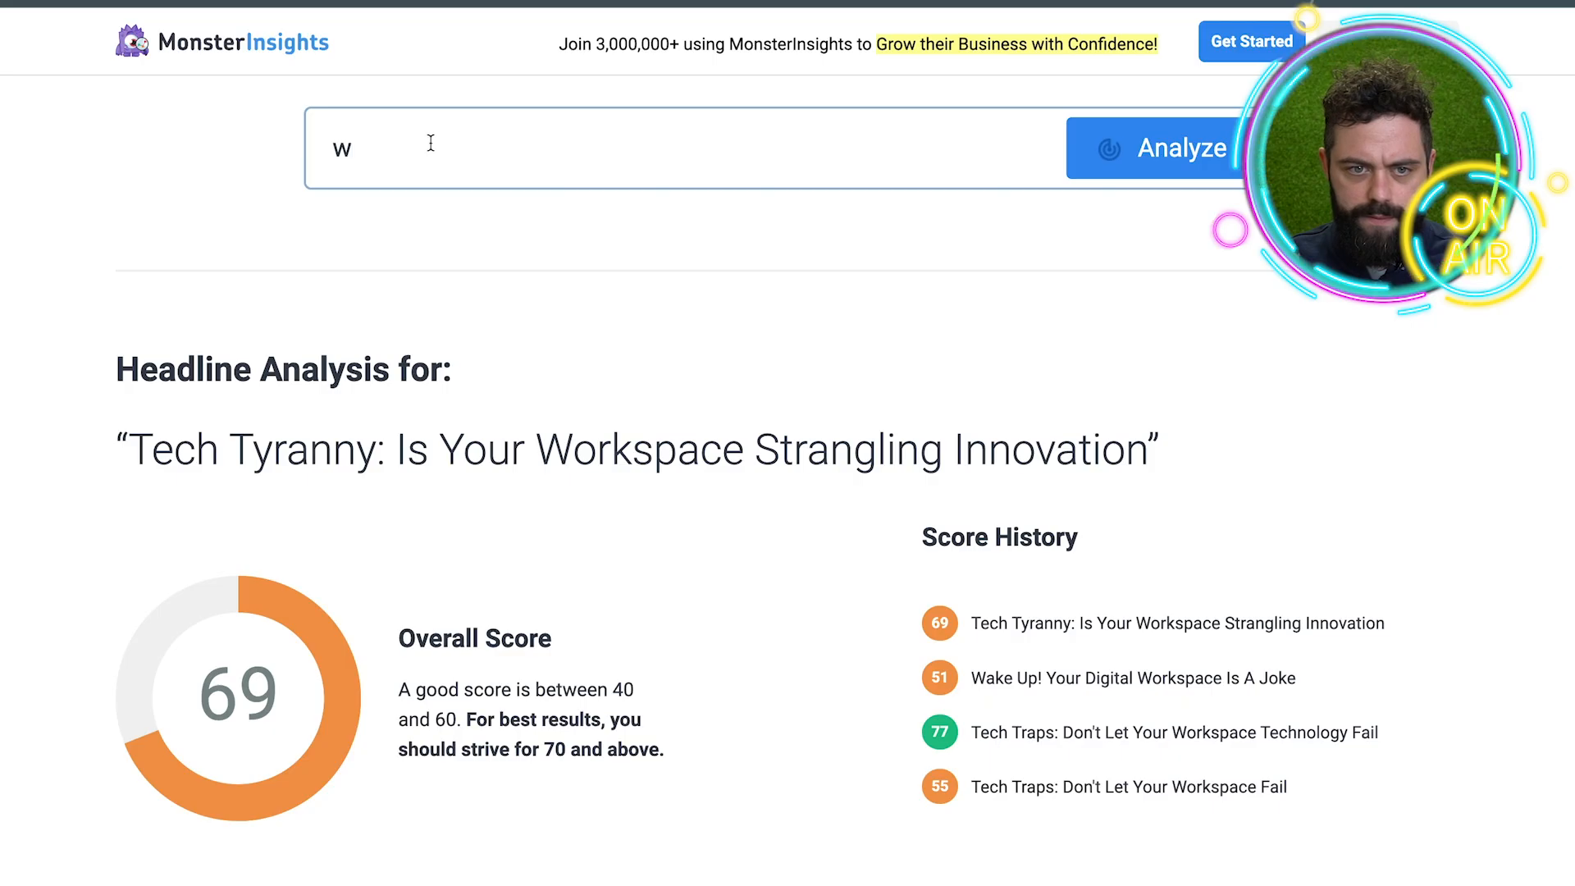
# Step: Replace the headline with the copied headphones title, add the missing "B" at its start, and analyze it
pyautogui.moveTo(452, 143); pyautogui.dragTo(283, 137)
pyautogui.press('super+v')
pyautogui.press('super+Left')
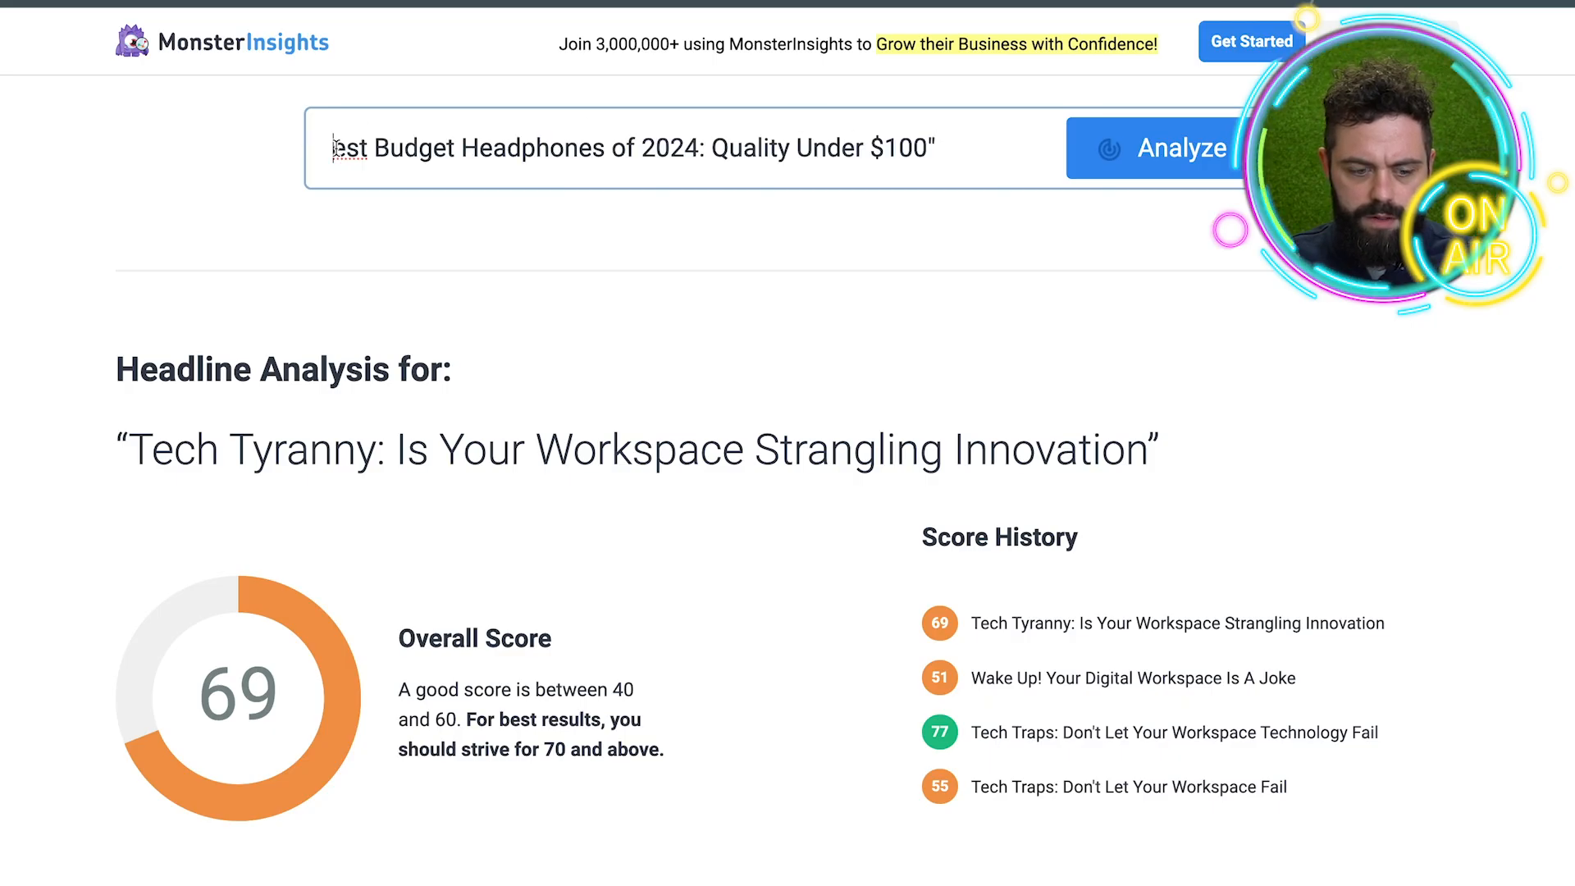
pyautogui.write('B')
pyautogui.press('Return')
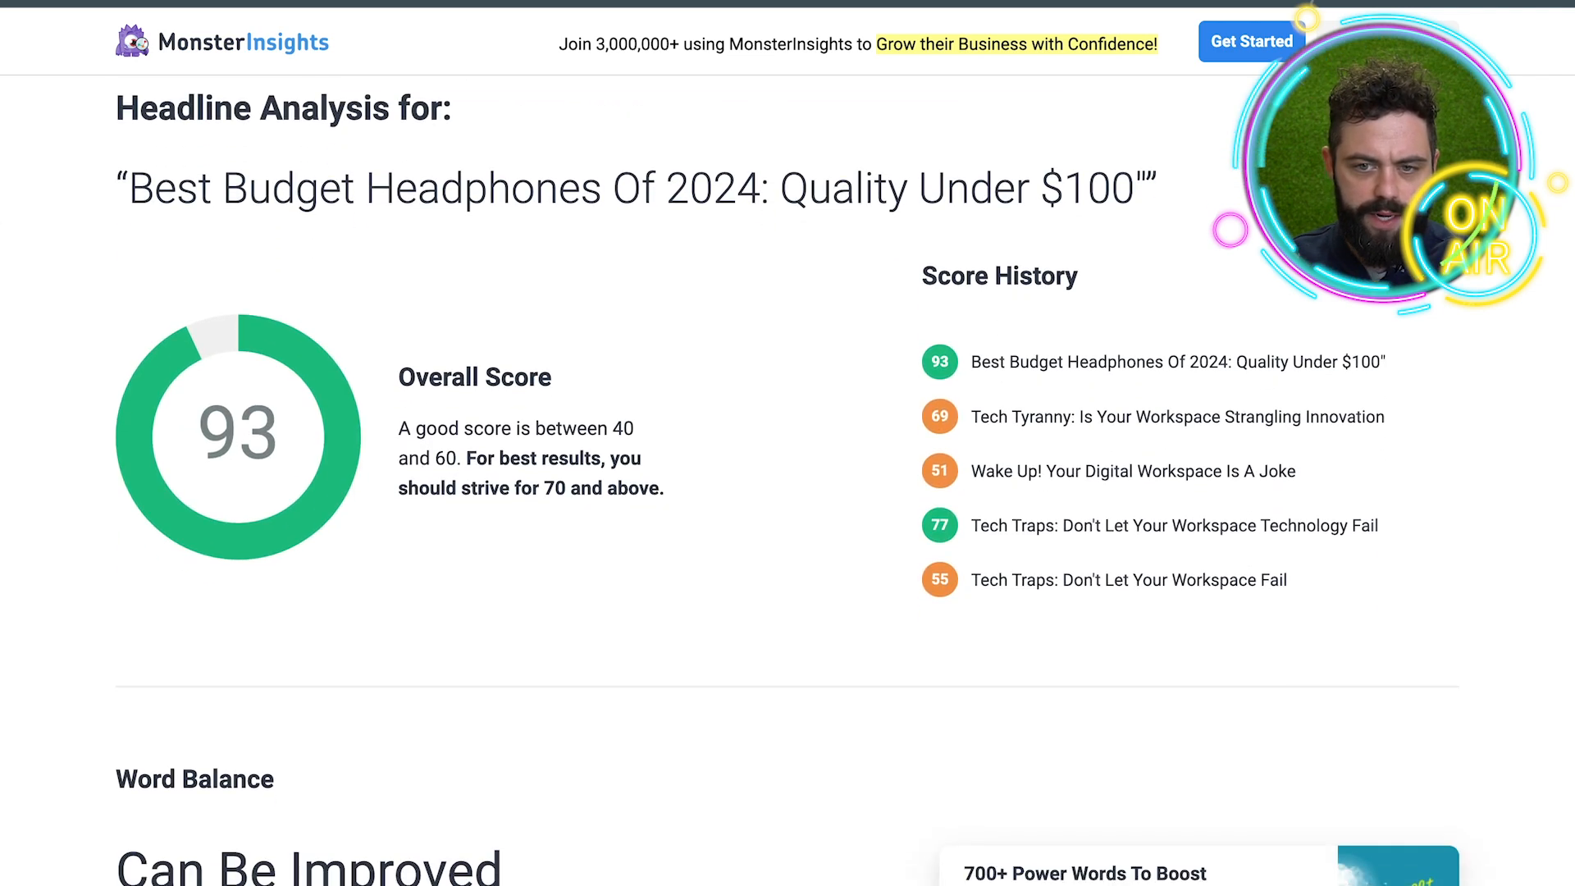
# Step: Examine the headphones headline's overall score, the score history and the word balance
pyautogui.scroll(1, 788, 489)
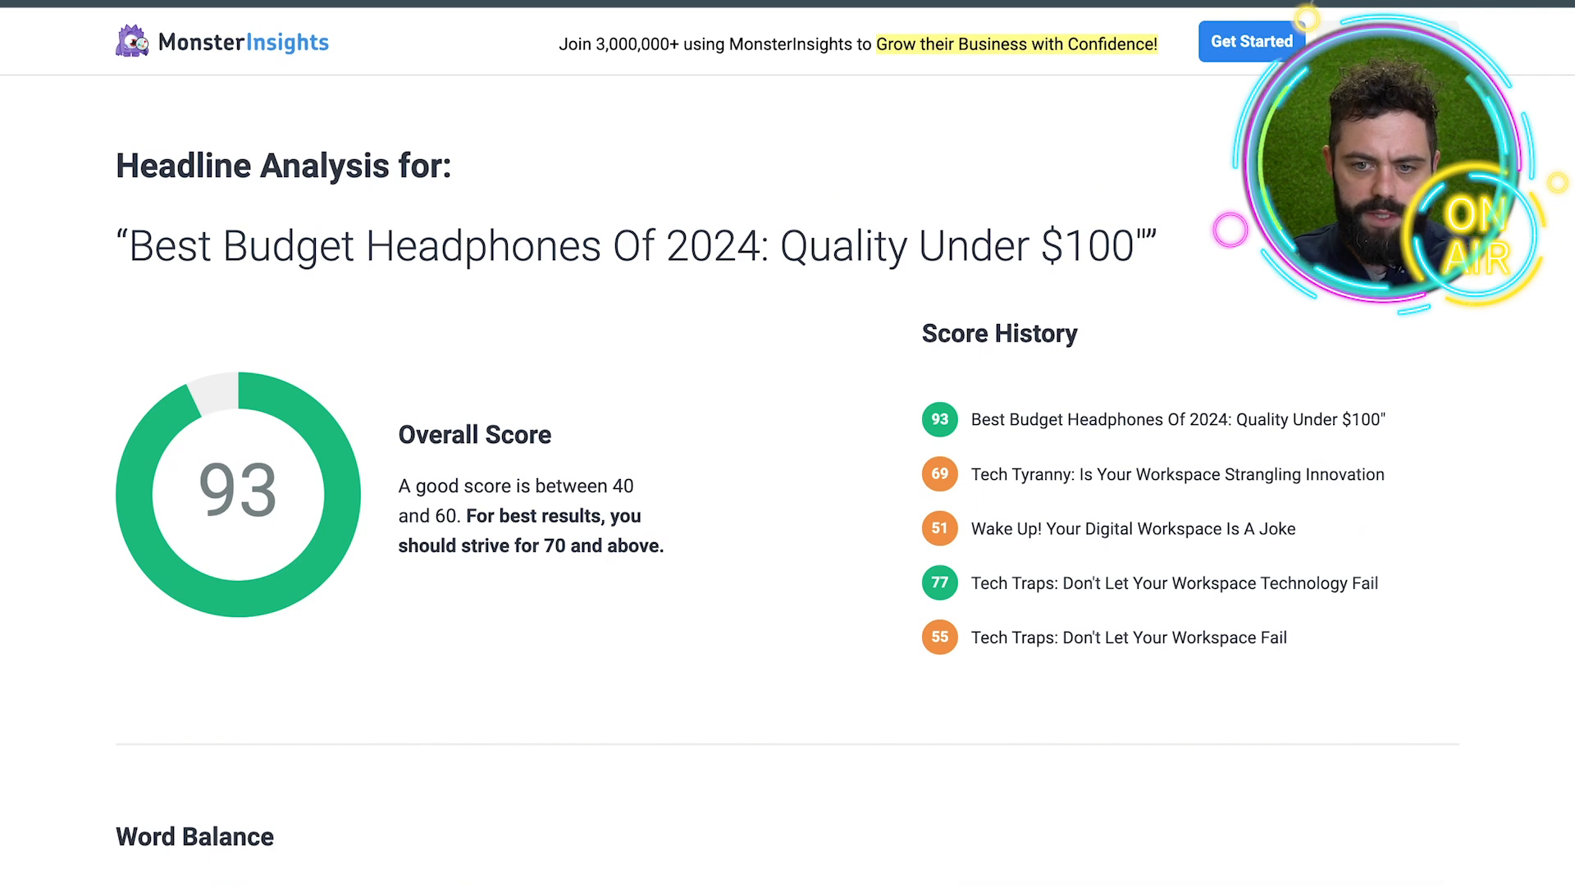
pyautogui.scroll(4, 788, 443)
pyautogui.scroll(-2, 787, 444)
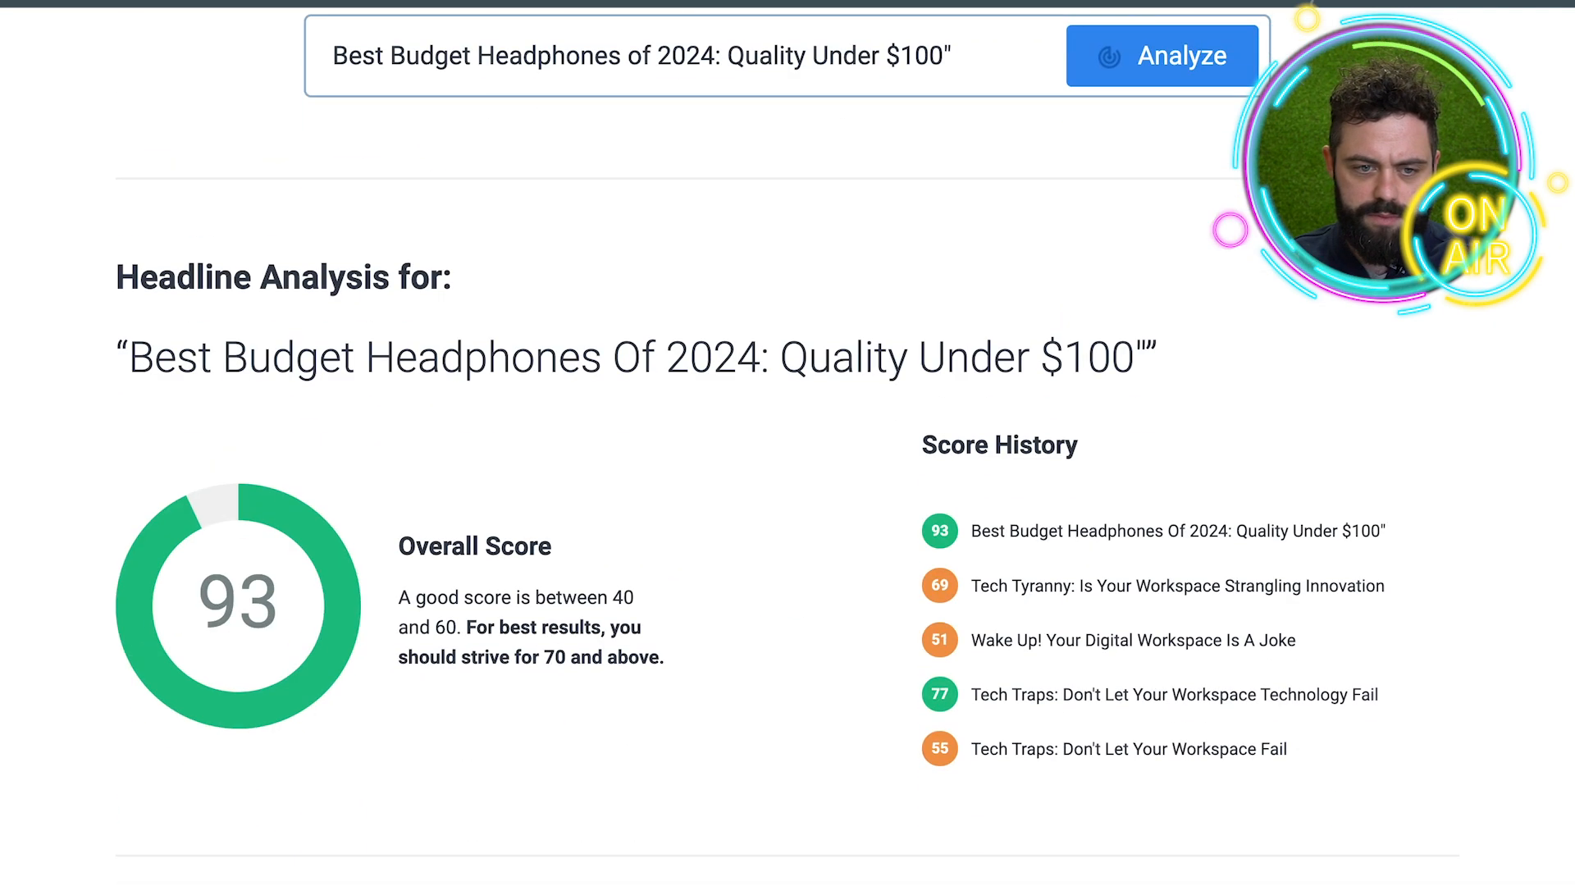
pyautogui.scroll(-2, 788, 443)
pyautogui.scroll(-1, 788, 443)
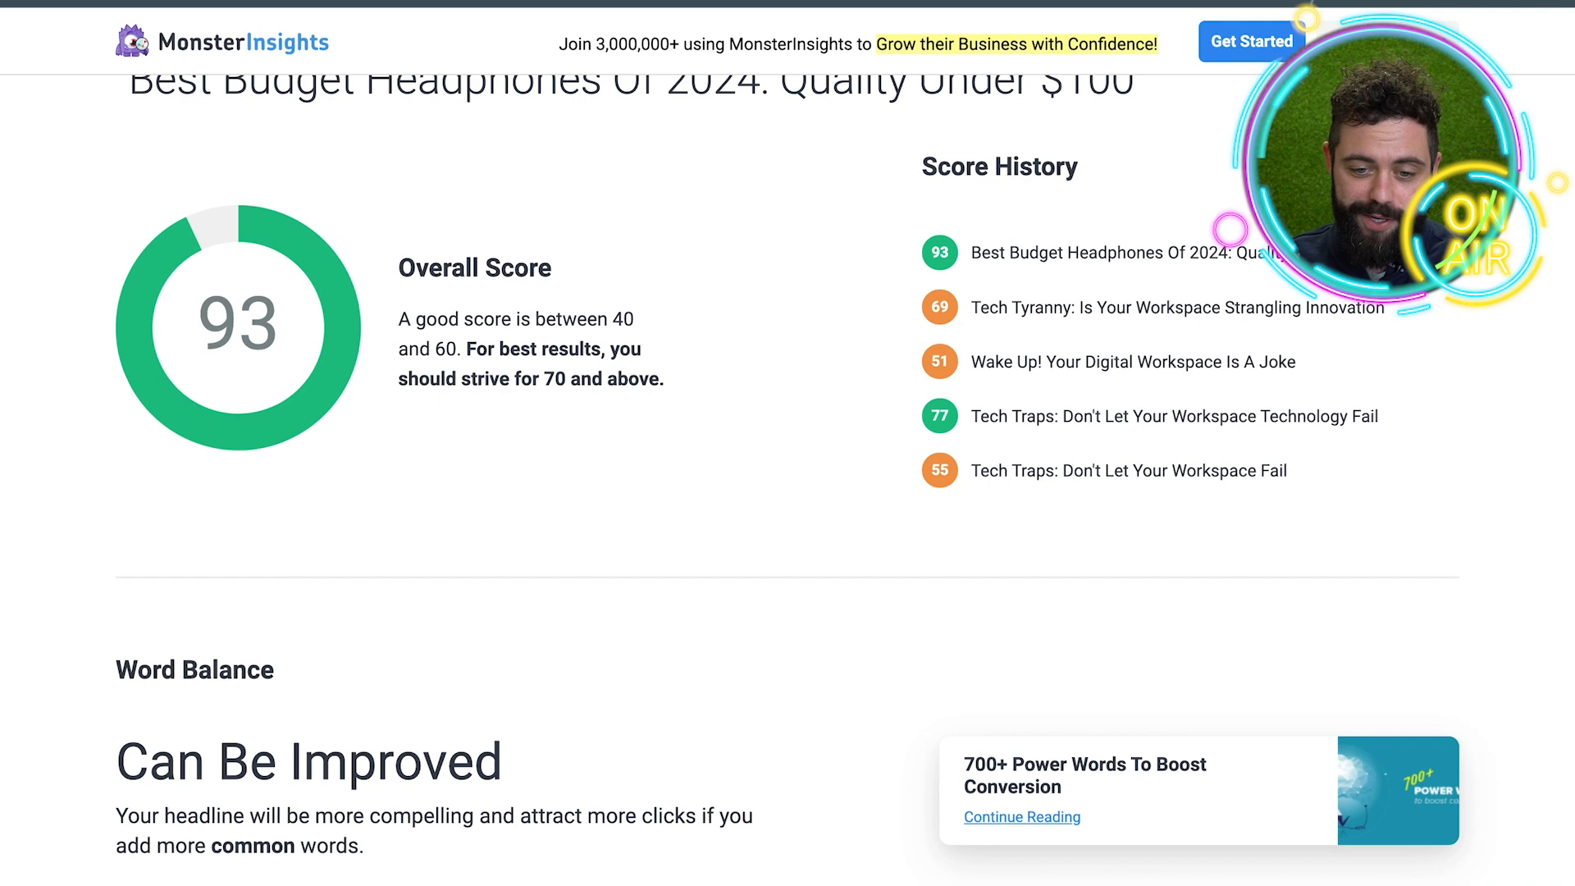
pyautogui.scroll(-2, 788, 443)
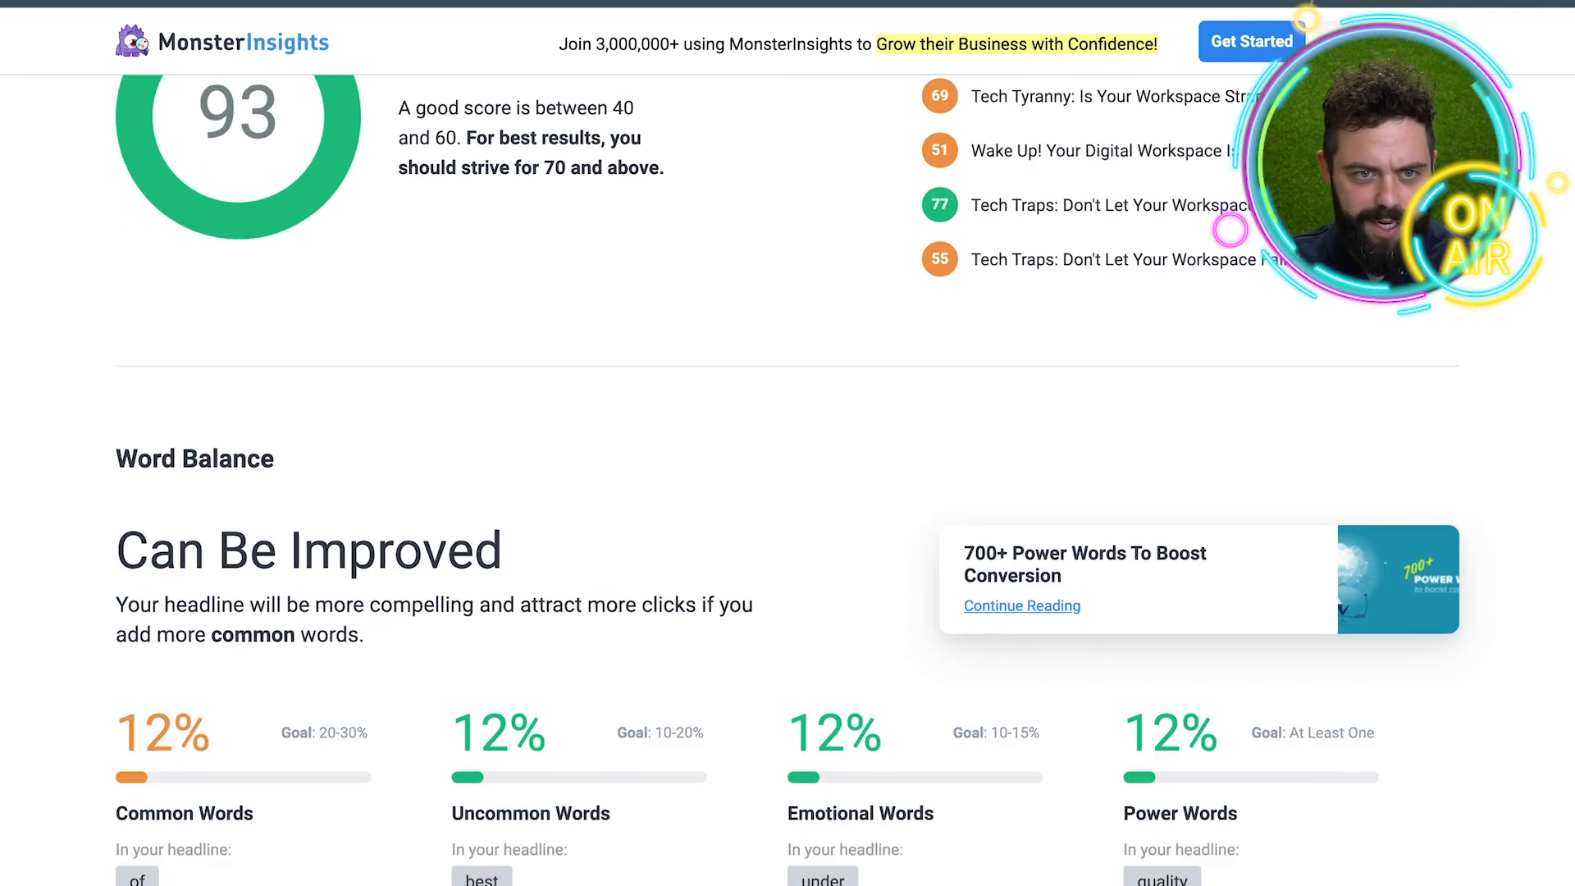